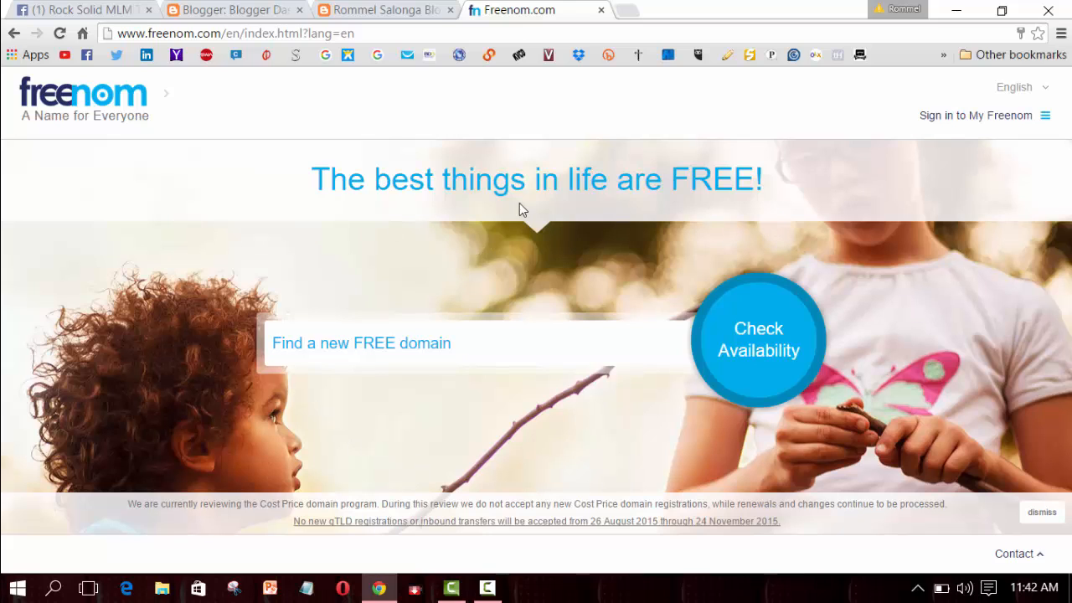
- Switch from Freenom to the blog's live page in the other browser tab
left_click(405, 13)
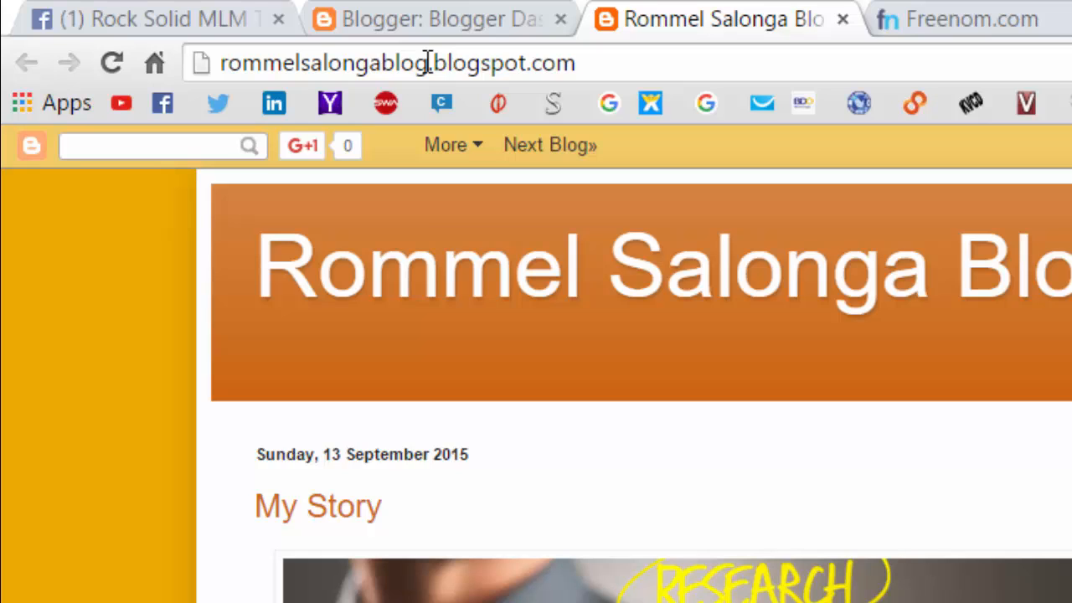
- Copy the blog's subdomain name, the part before .blogspot.com, from the address bar
left_click(428, 63)
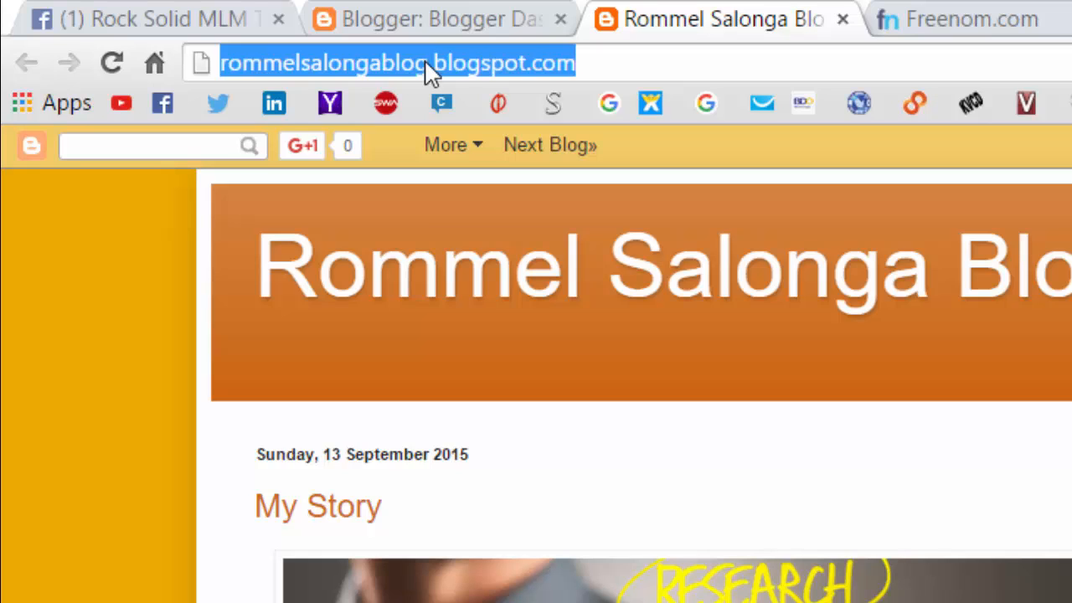
left_click(427, 64)
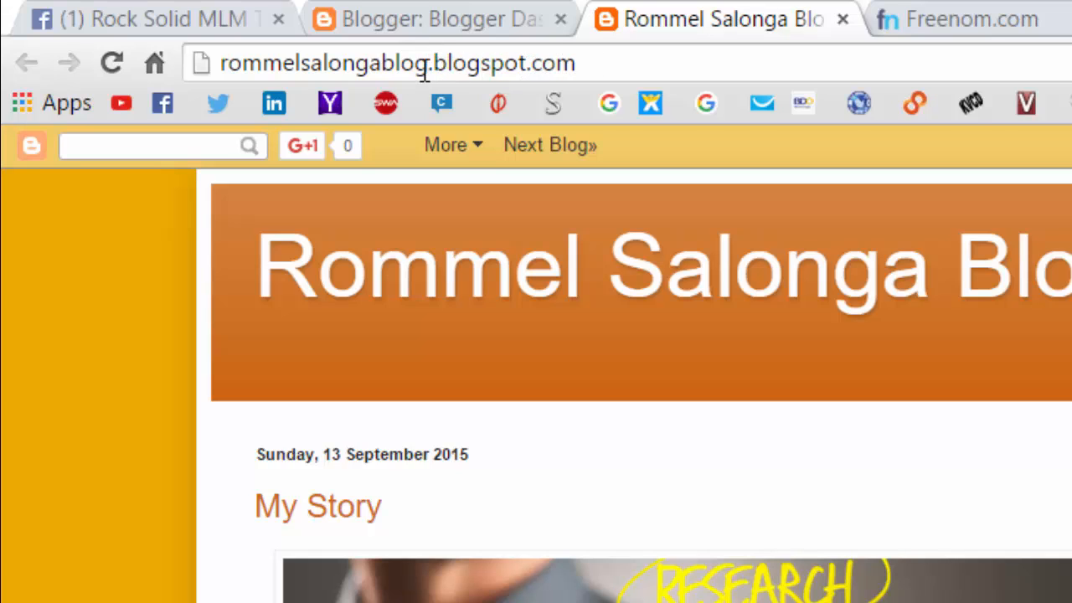
left_click_drag(418, 63, 223, 65)
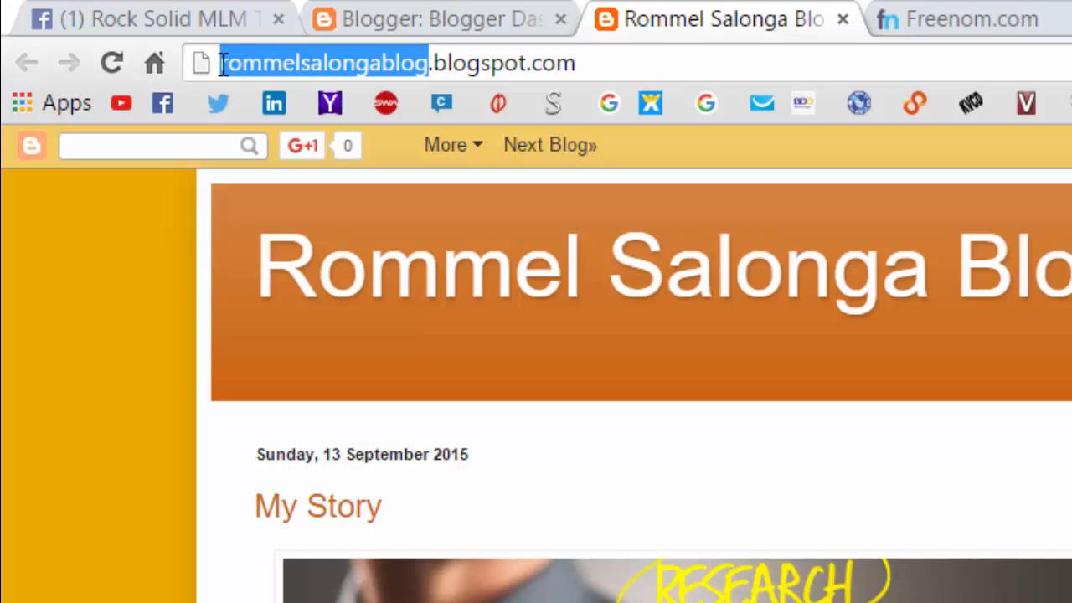
right_click(235, 60)
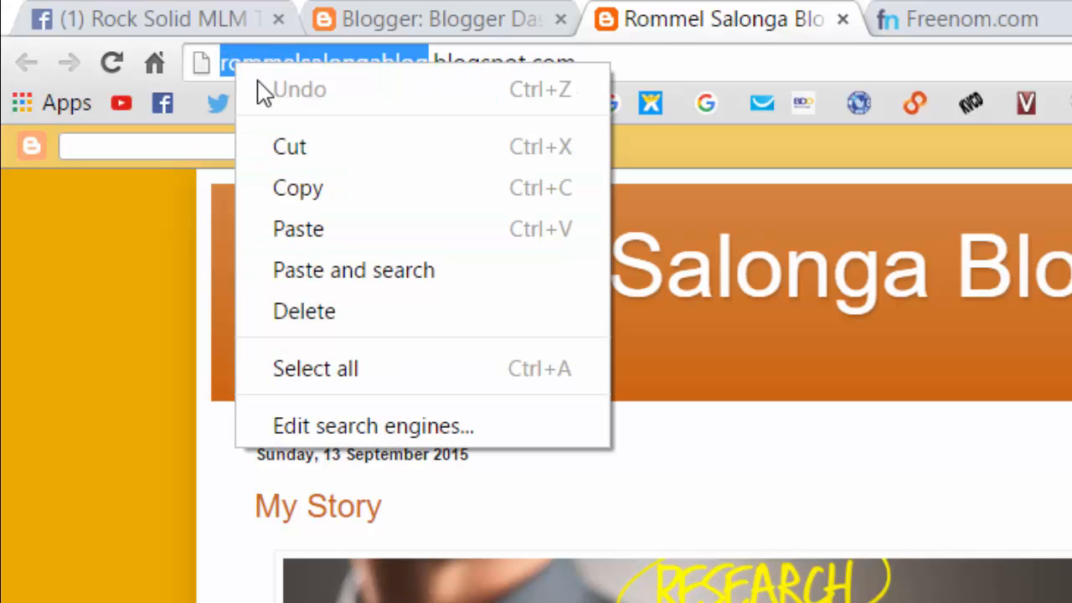
left_click(295, 188)
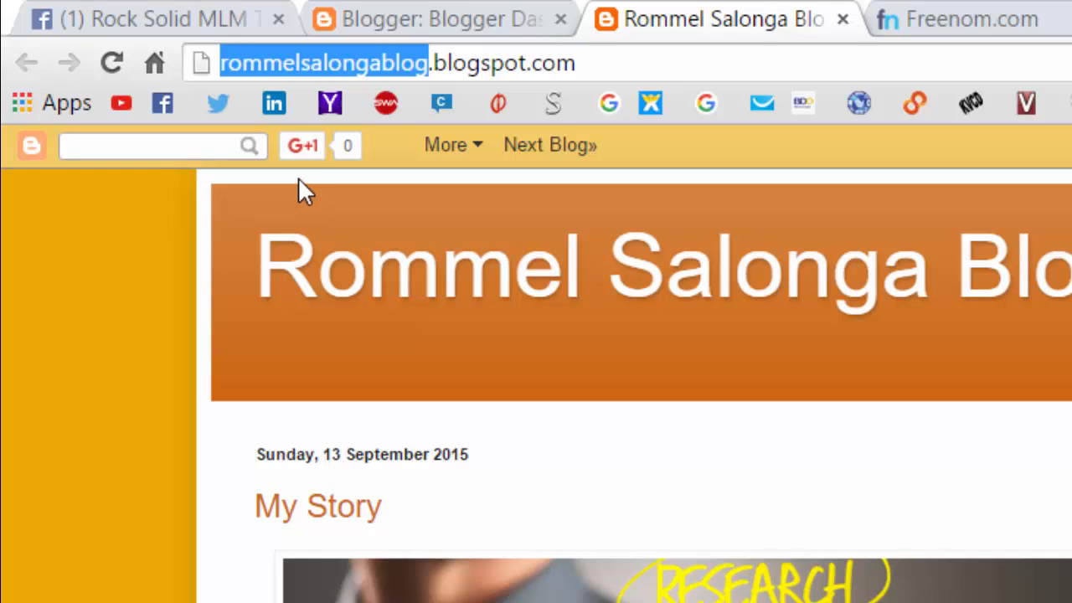
- Paste the copied subdomain name into Freenom's 'Find a new FREE domain' search box
left_click(927, 22)
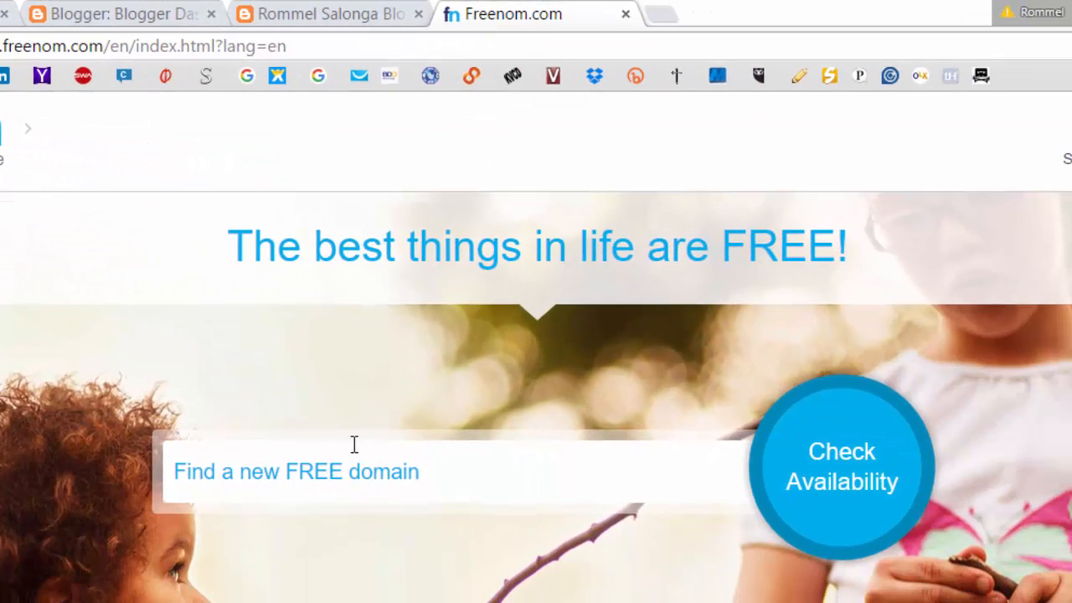
left_click(570, 567)
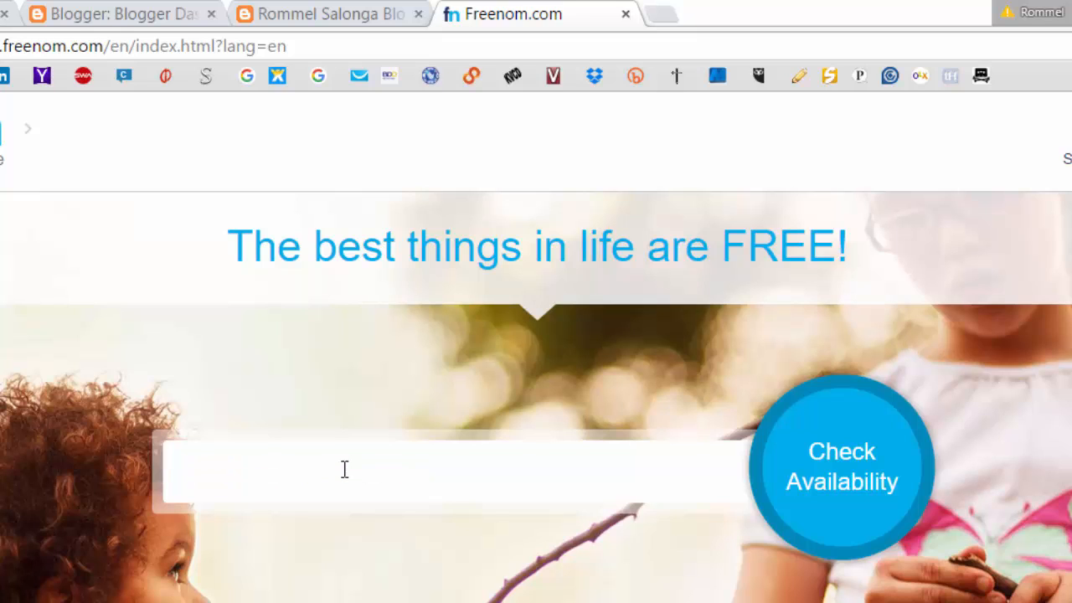
right_click(344, 469)
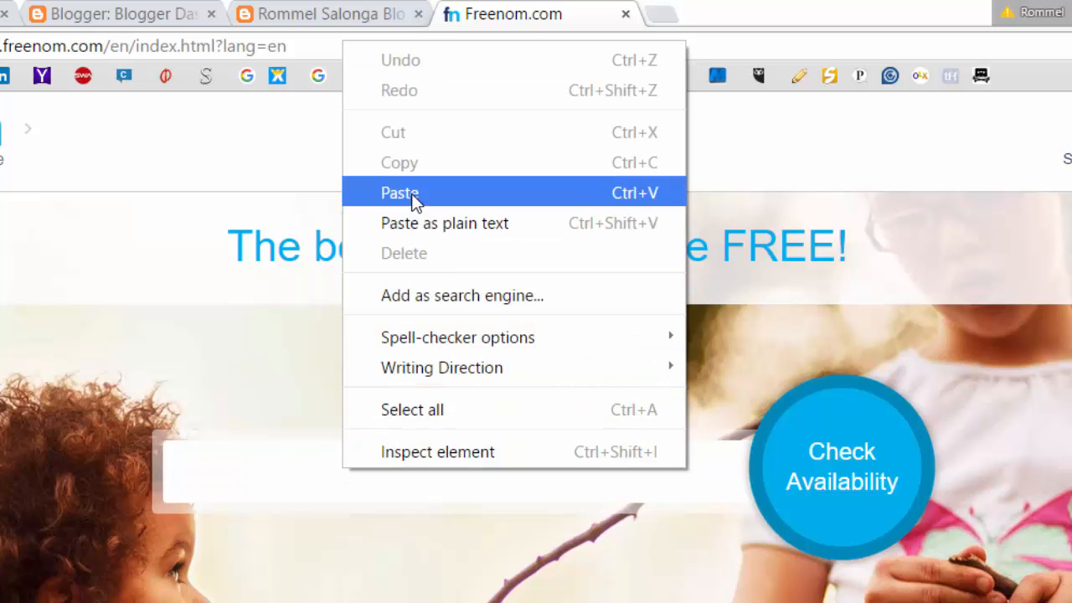
left_click(400, 194)
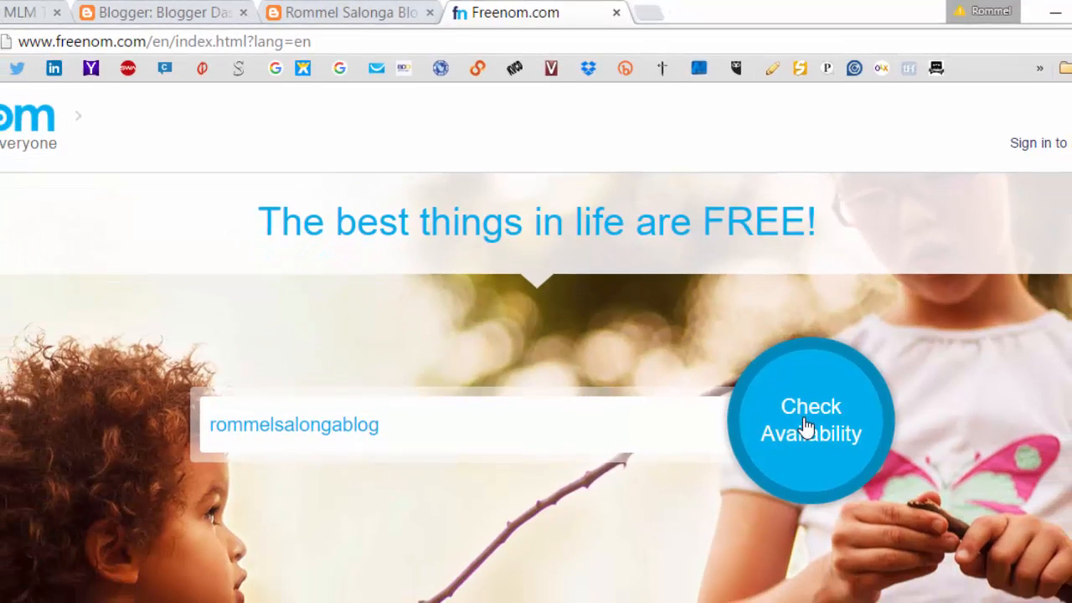
- Check free-domain availability for the blog name and add the .tk domain to the cart
left_click(837, 473)
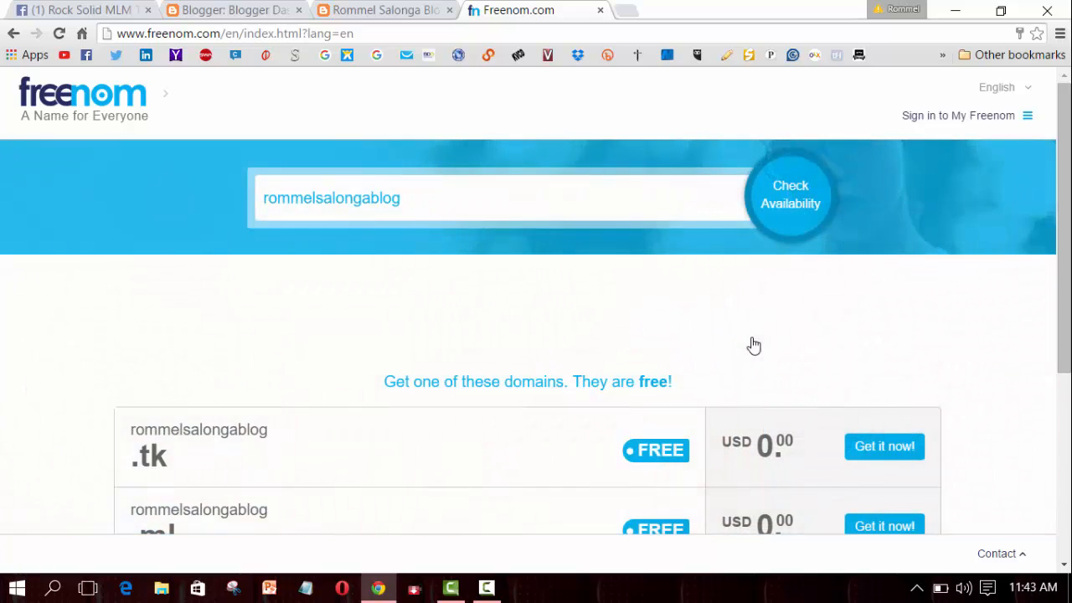
left_click_drag(1064, 225, 1065, 366)
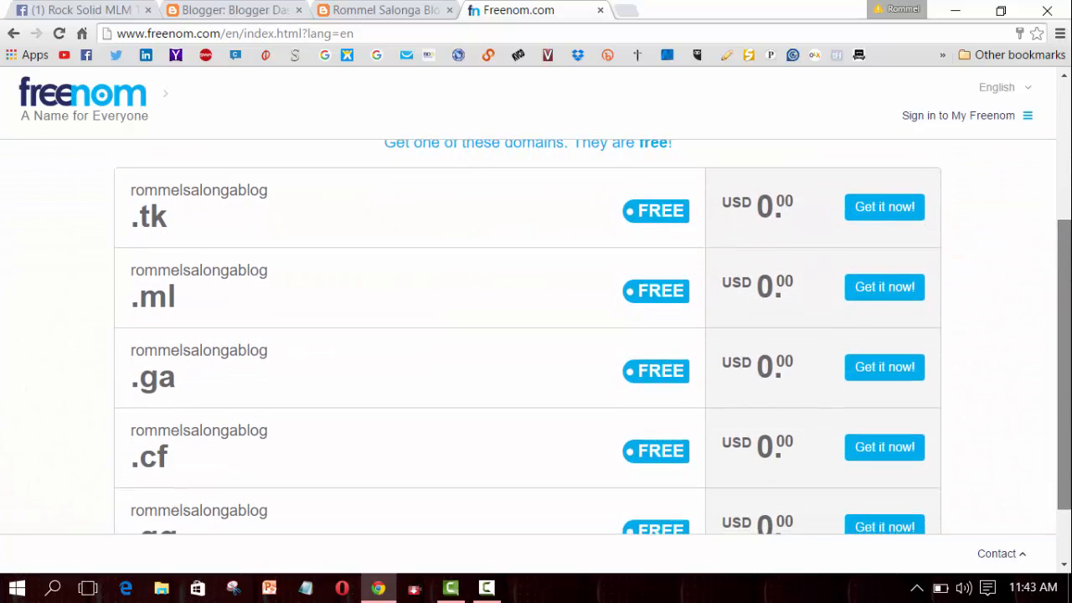
scroll(536, 352, "down", 1)
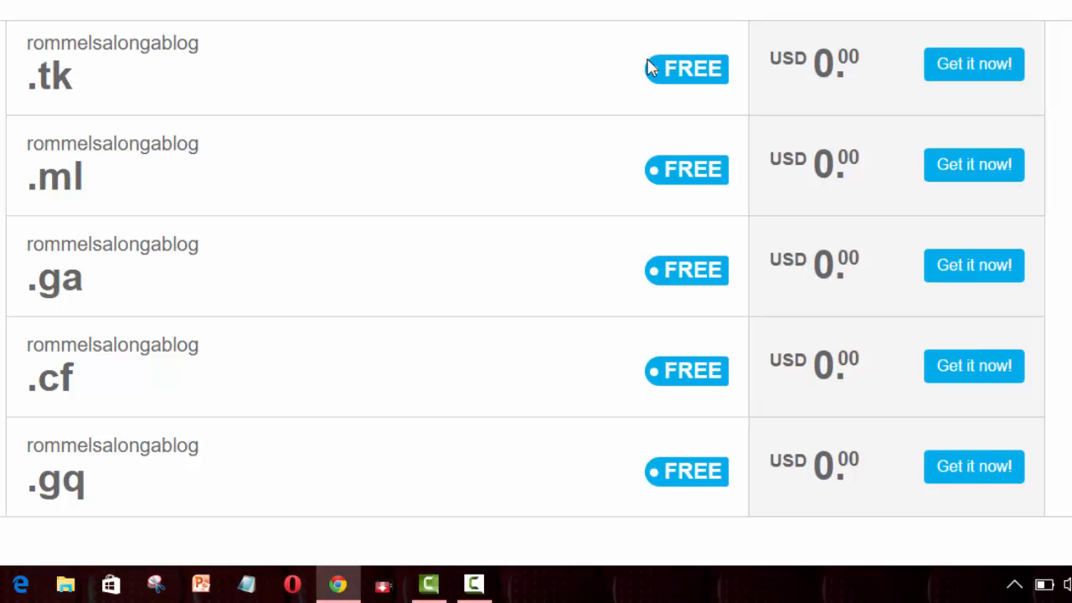
left_click(961, 67)
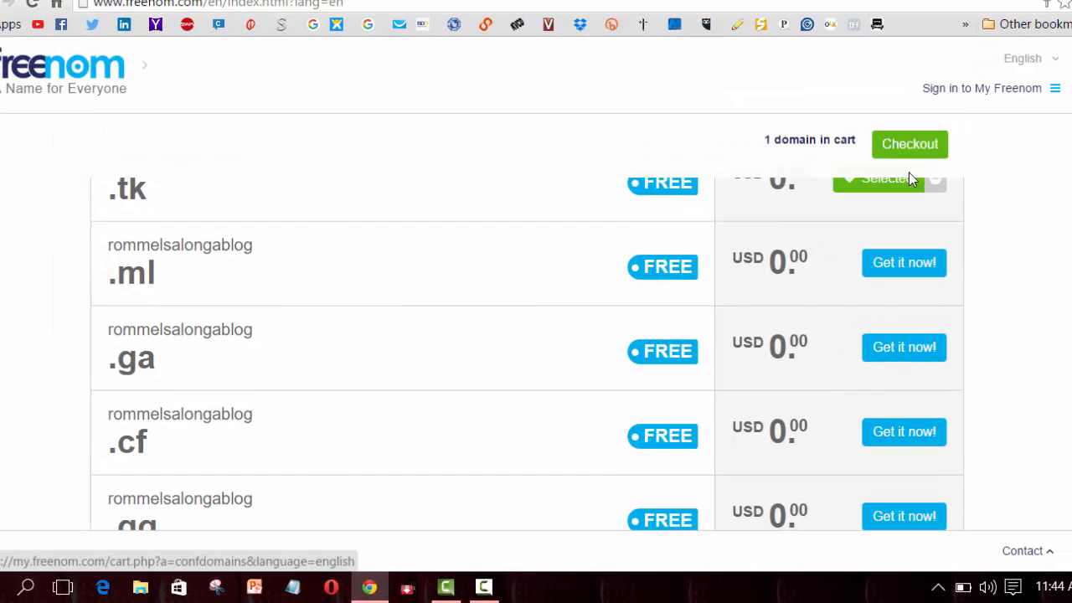
- Check out the .tk domain with a '12 Months @ FREE' period and continue to review
left_click(915, 147)
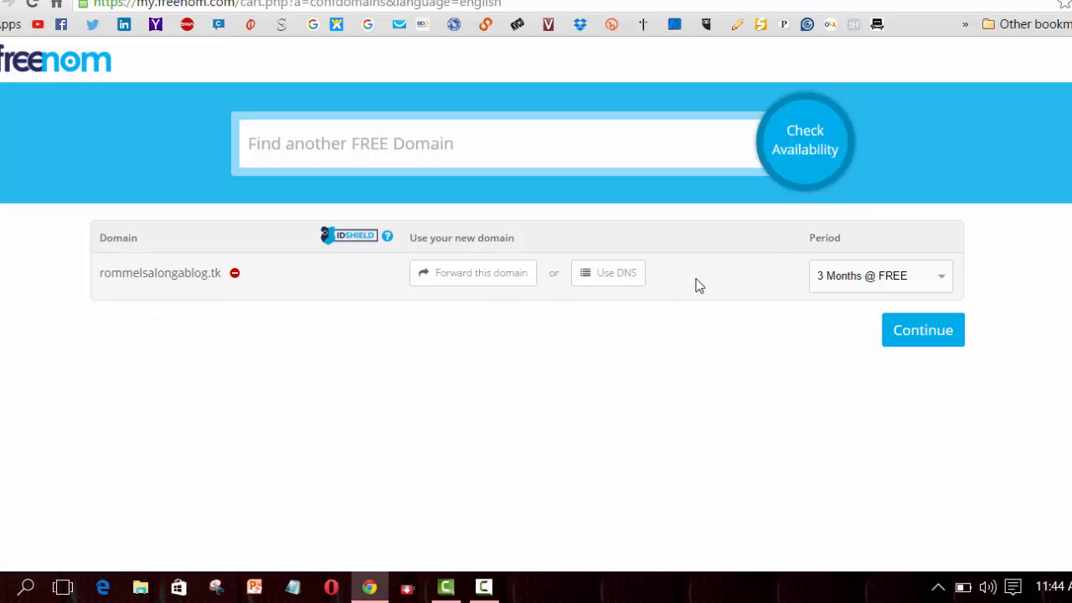
left_click(931, 280)
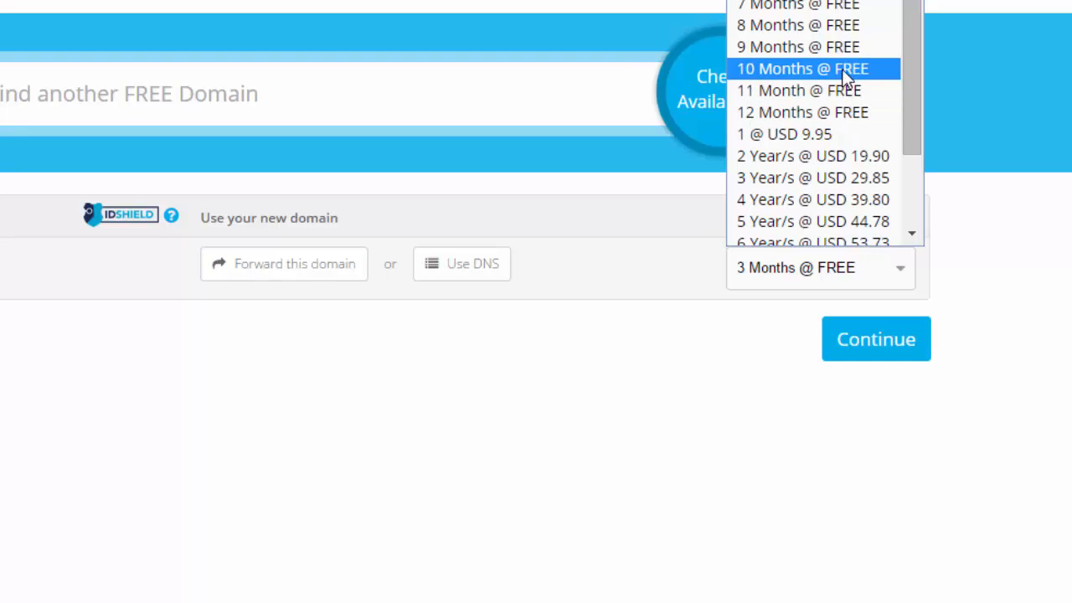
left_click(840, 117)
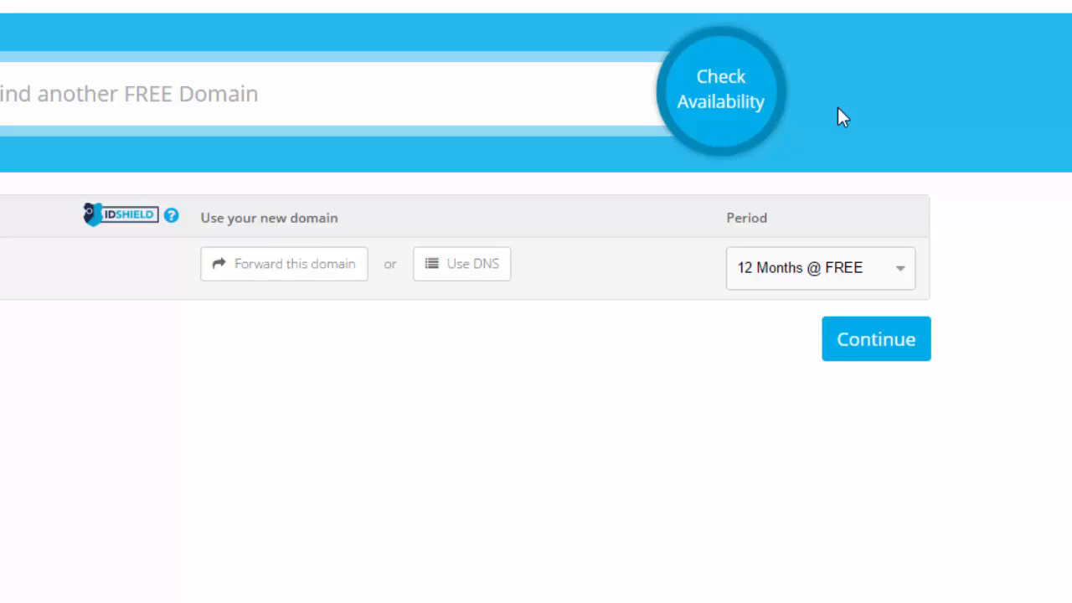
left_click(872, 339)
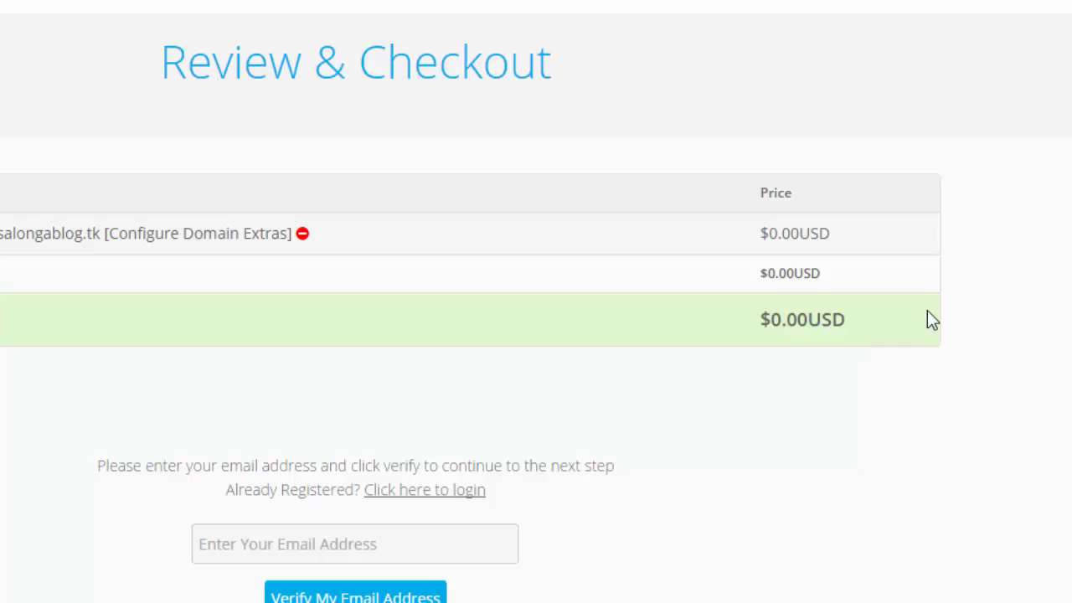
- Enter an e-mail address, clear it again, and go to the existing-account login page
scroll(536, 301, "down", 1)
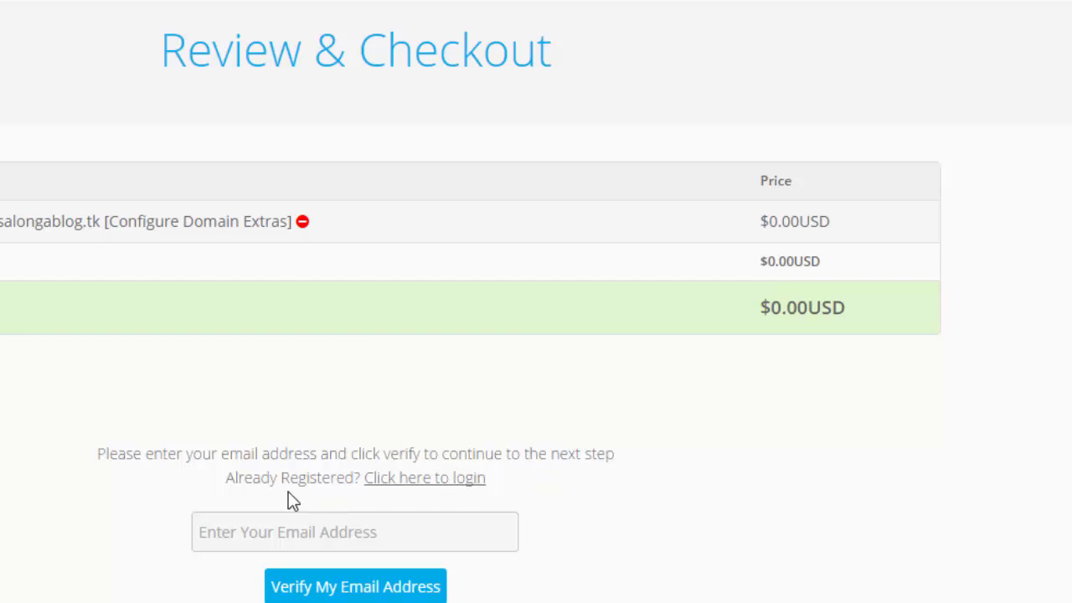
left_click(270, 530)
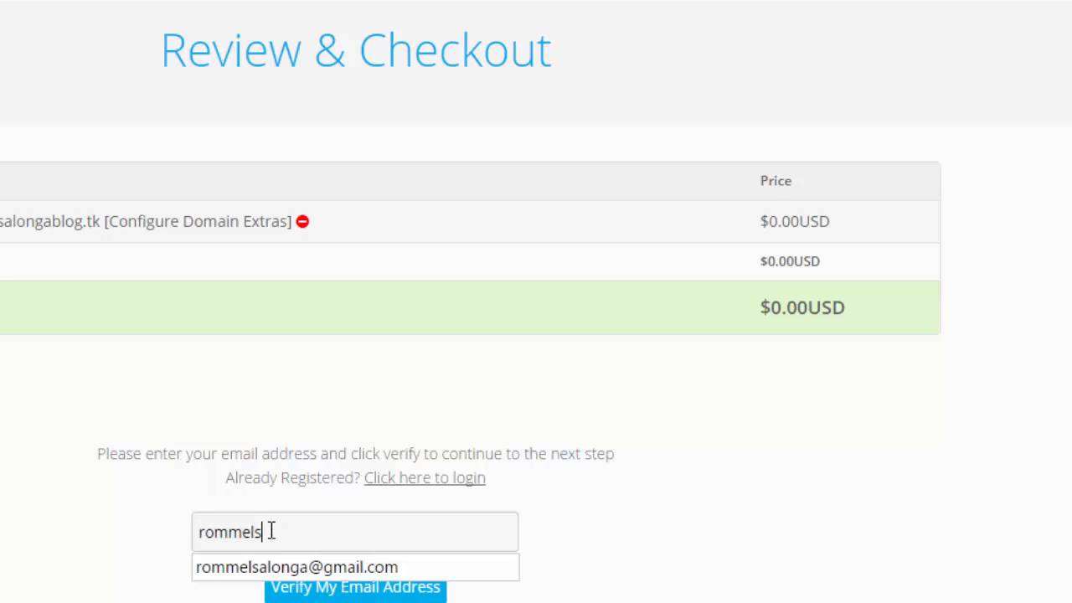
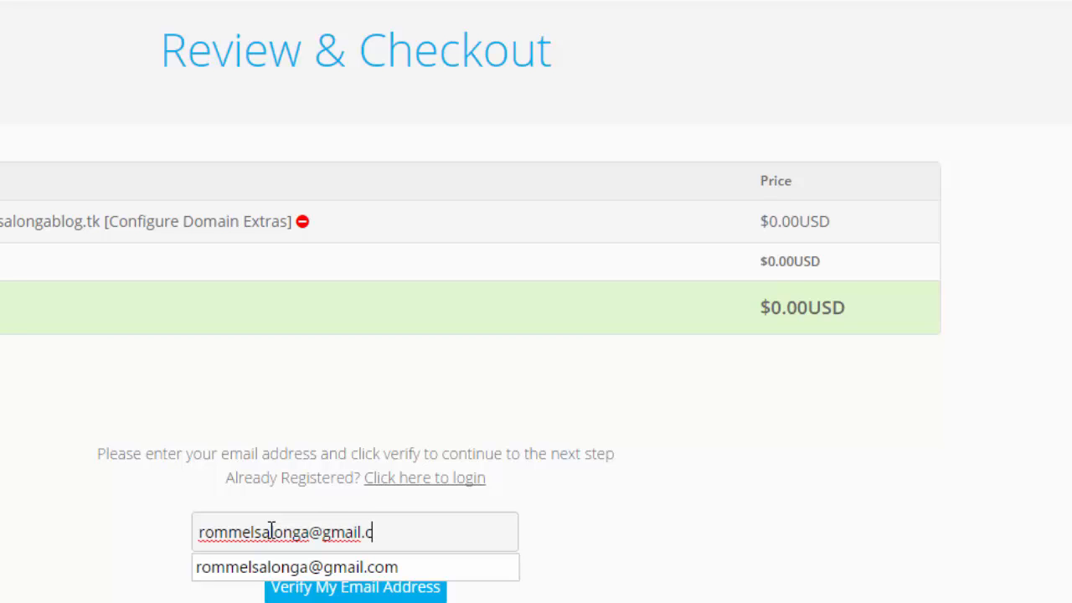
left_click(112, 493)
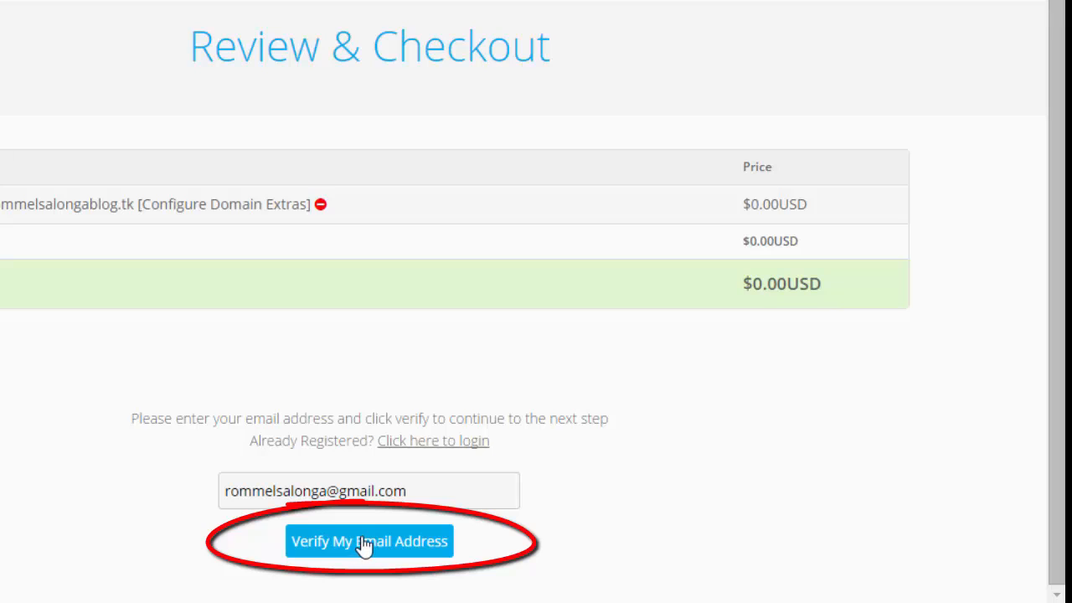
left_click_drag(427, 489, 214, 488)
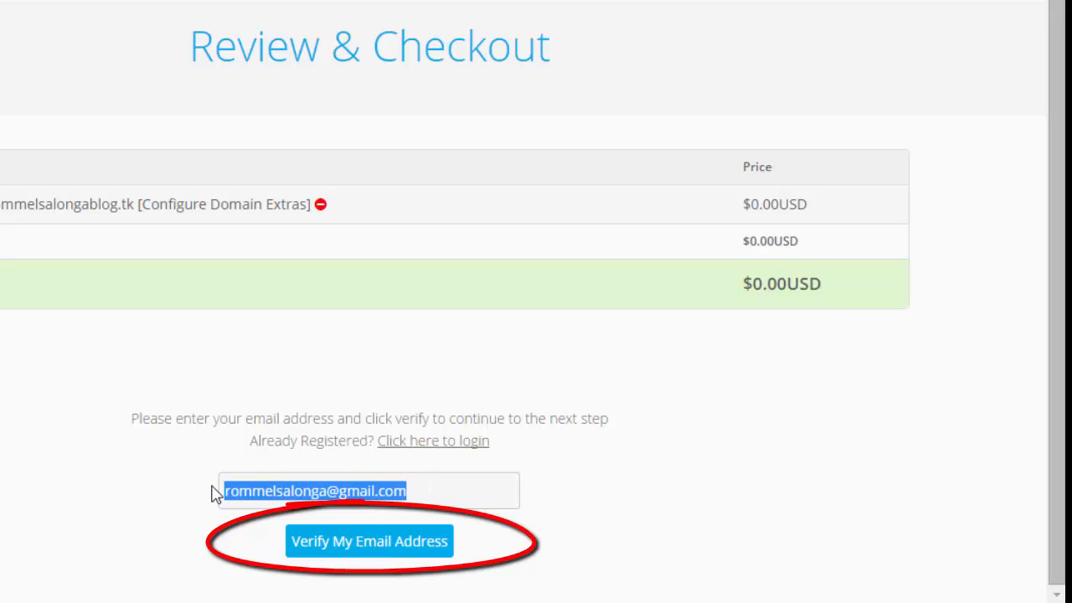
key("BackSpace")
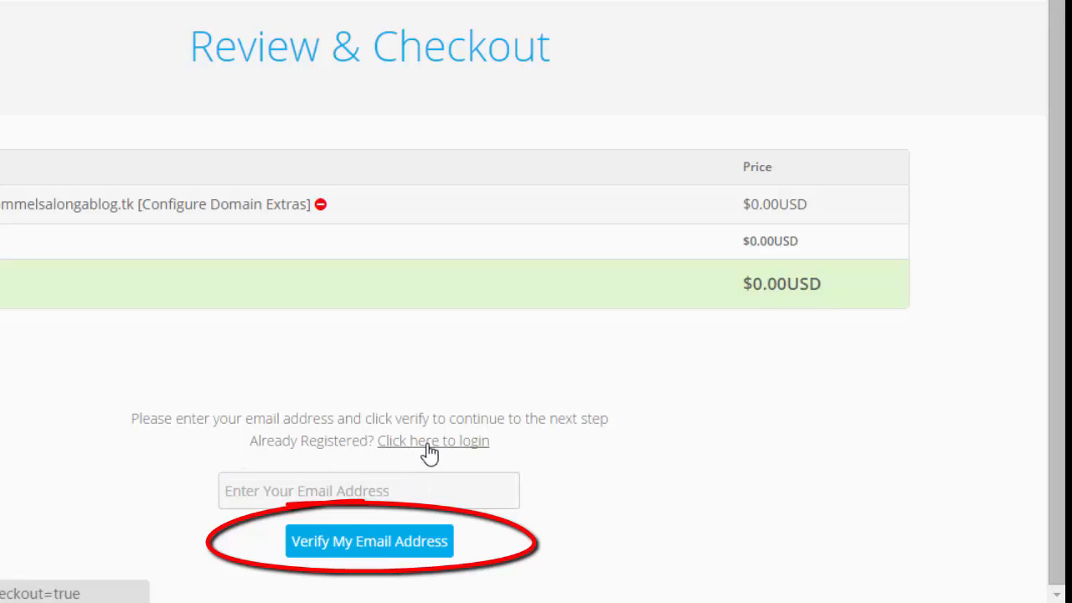
left_click(429, 449)
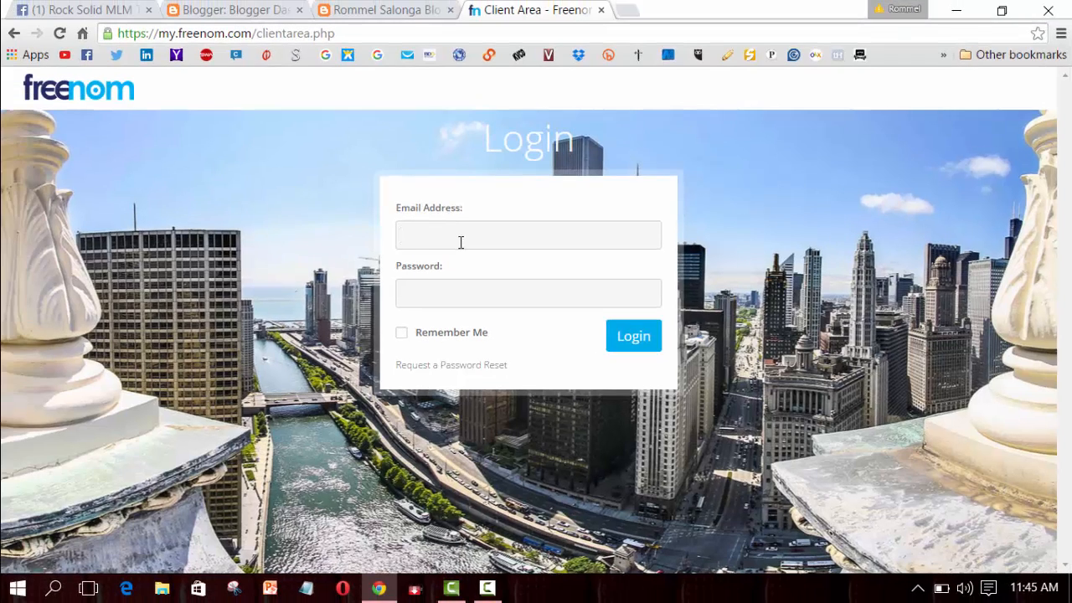
- Log in with the saved account e-mail and password, letting the browser remember the password
left_click(431, 232)
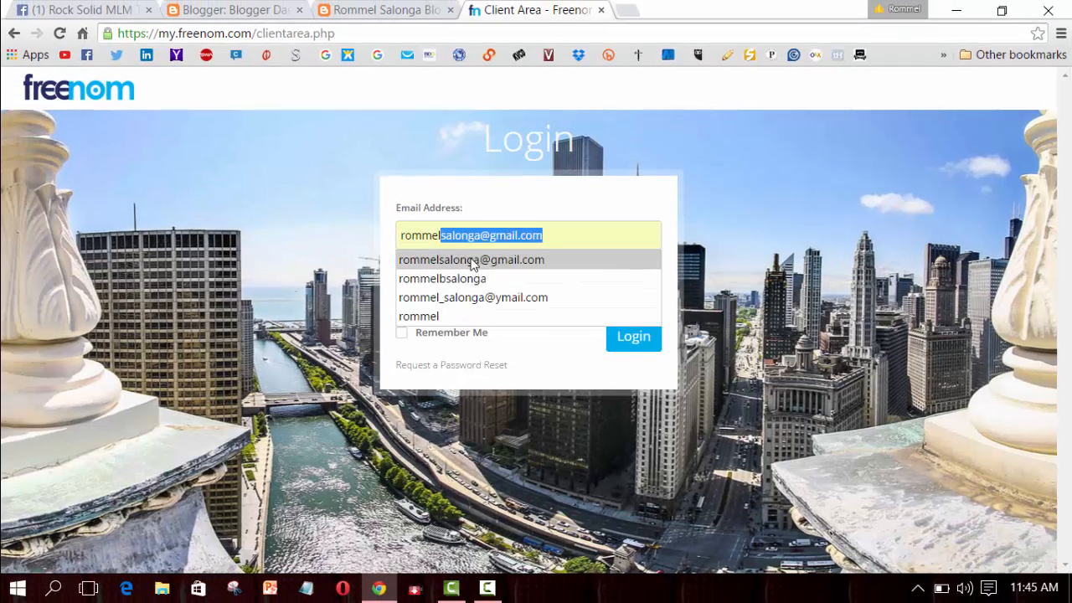
left_click(474, 259)
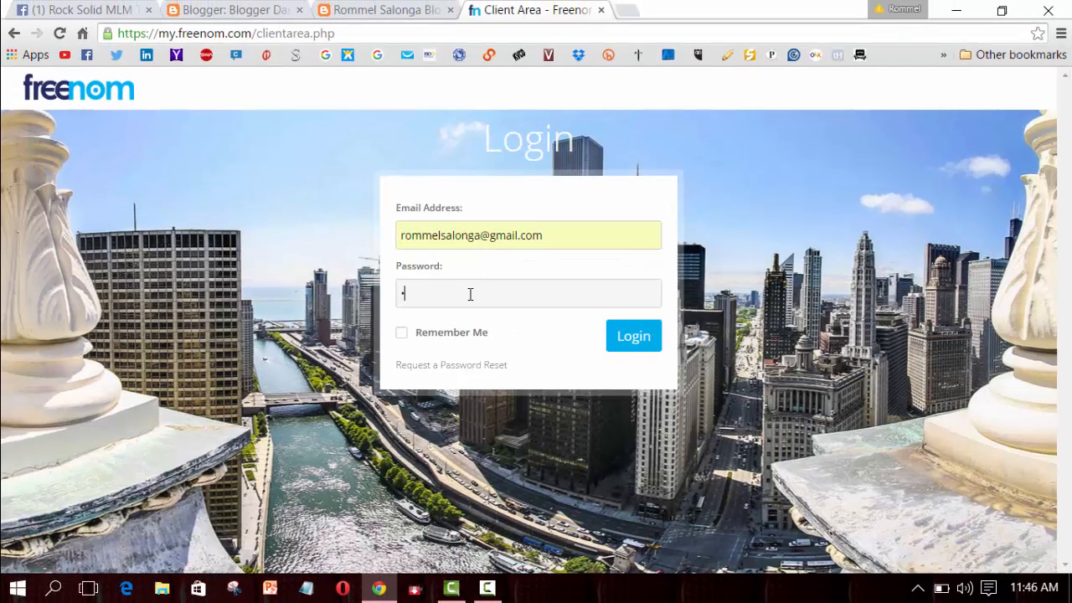
type("*")
key("Return")
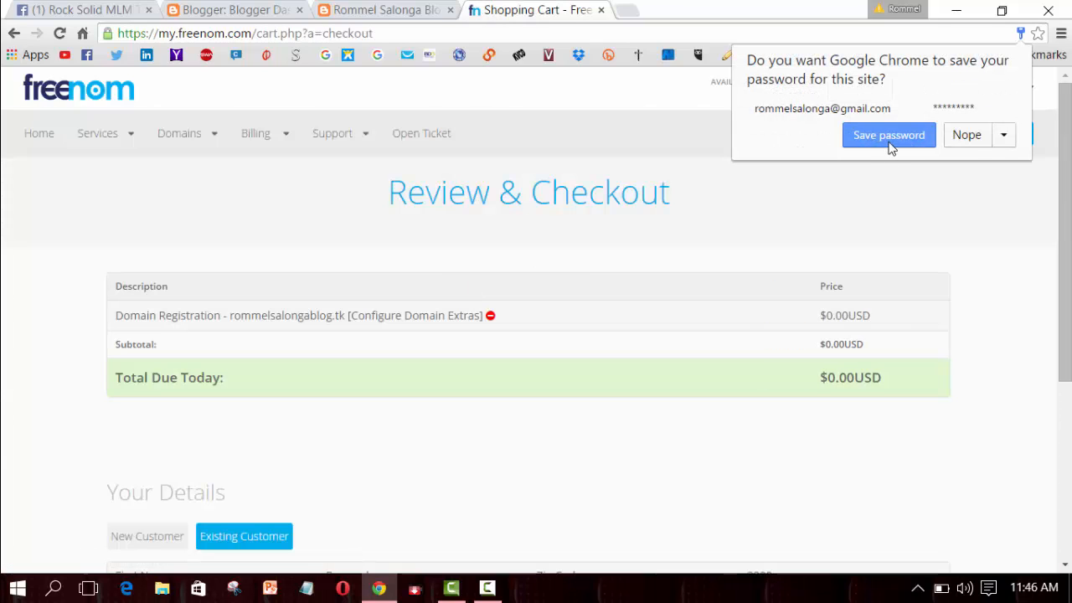
left_click(889, 136)
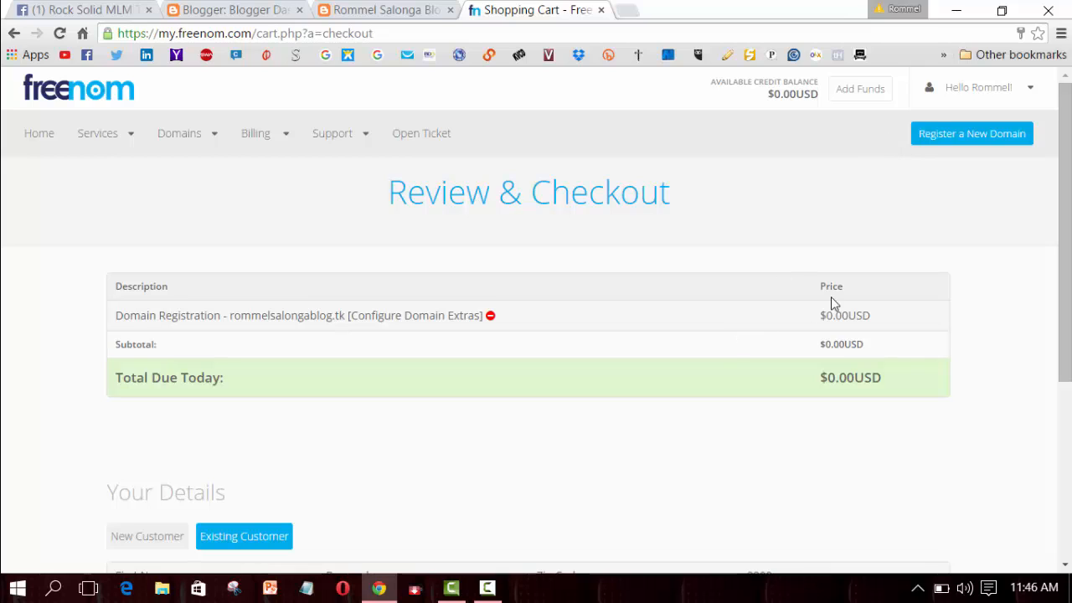
- Accept the Terms & Conditions and complete the free .tk domain order
scroll(1065, 147, "down", 1)
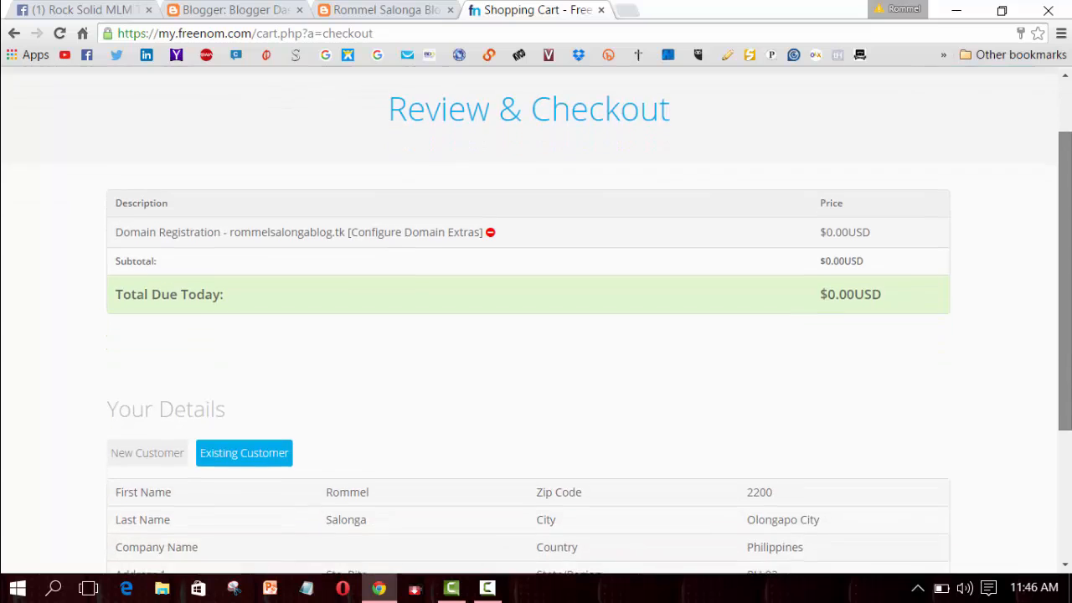
scroll(1065, 147, "down", 3)
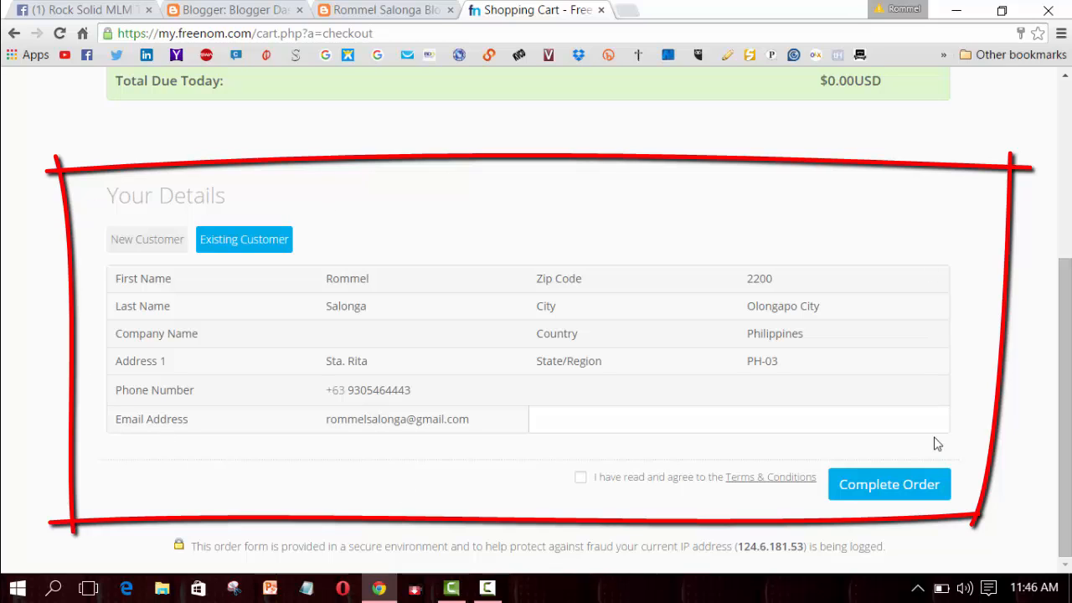
left_click(581, 477)
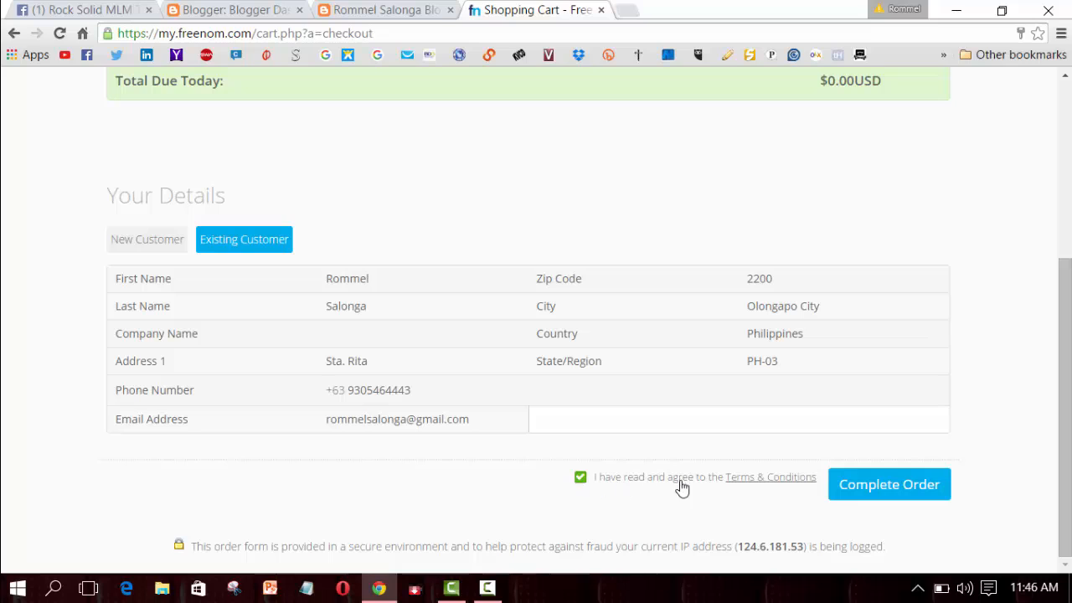
left_click(861, 488)
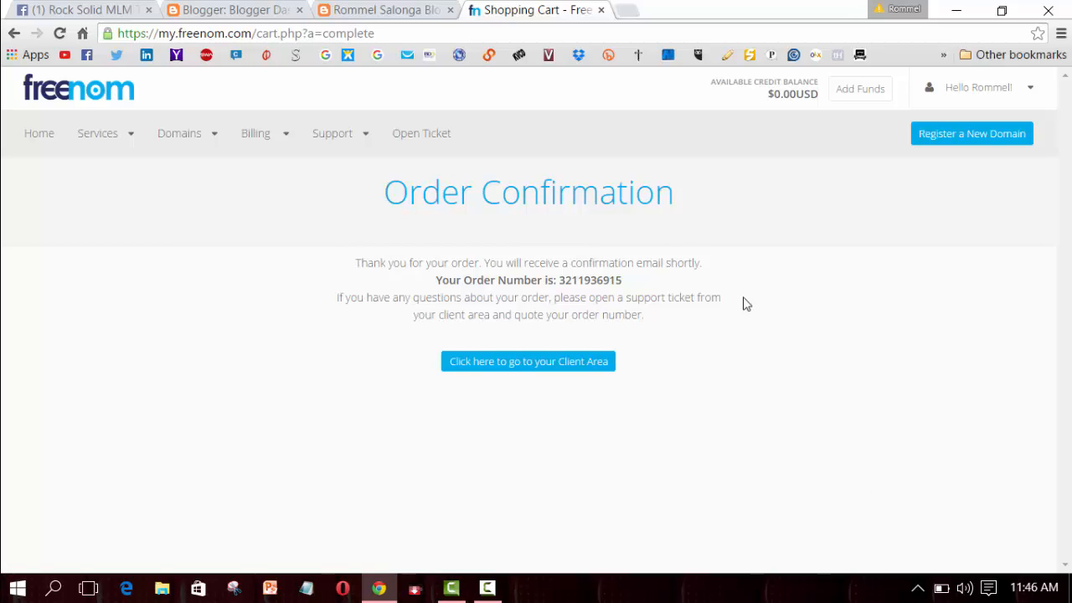
- Go from the order confirmation to the client area's Domains > My Domains list
left_click_drag(390, 193, 701, 195)
left_click(702, 195)
left_click(502, 363)
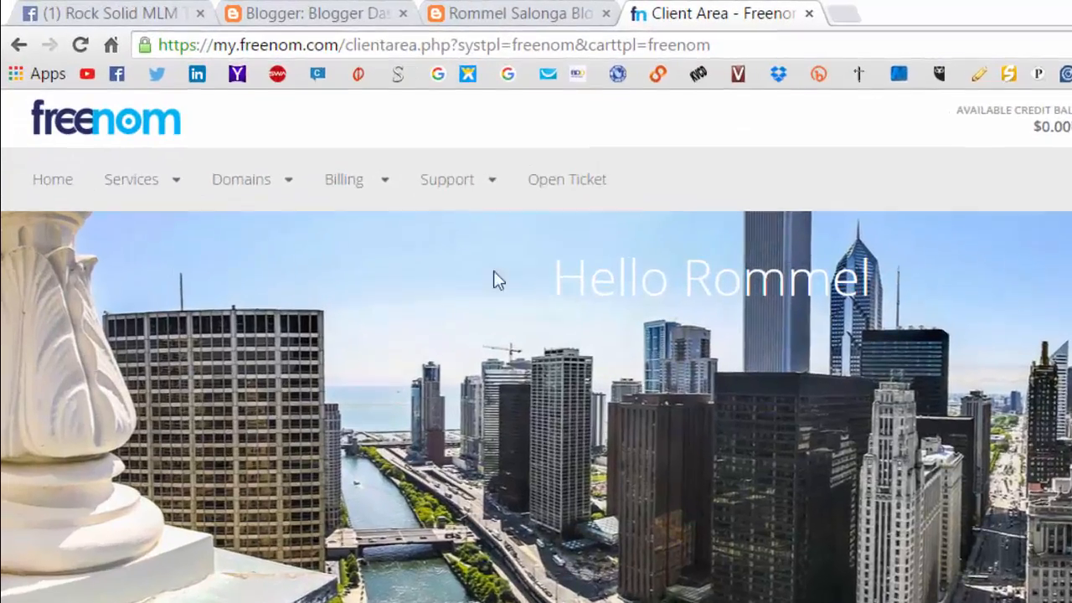
left_click(197, 134)
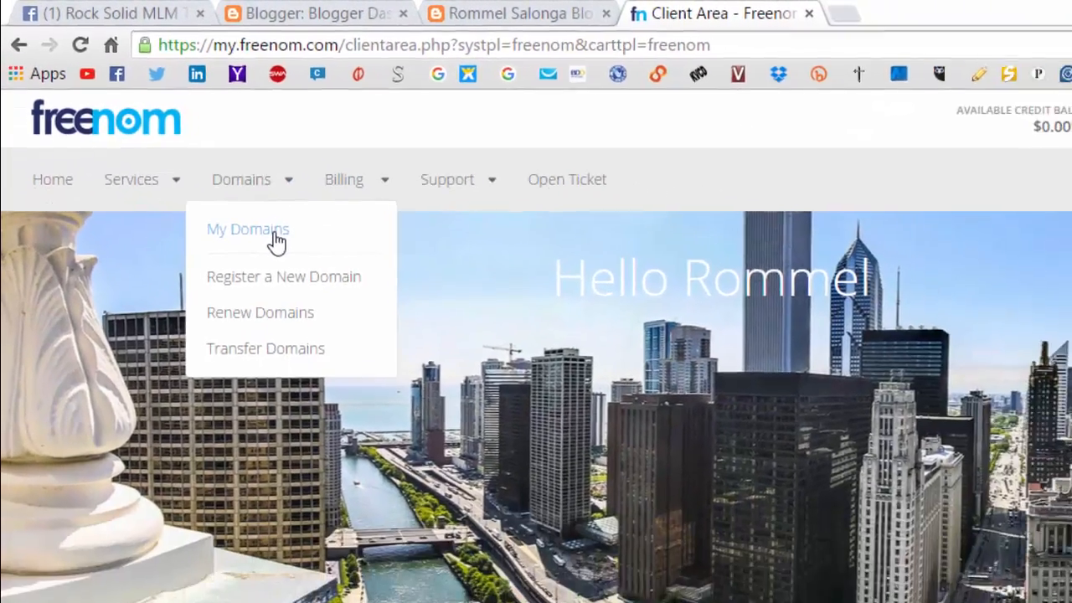
left_click(277, 241)
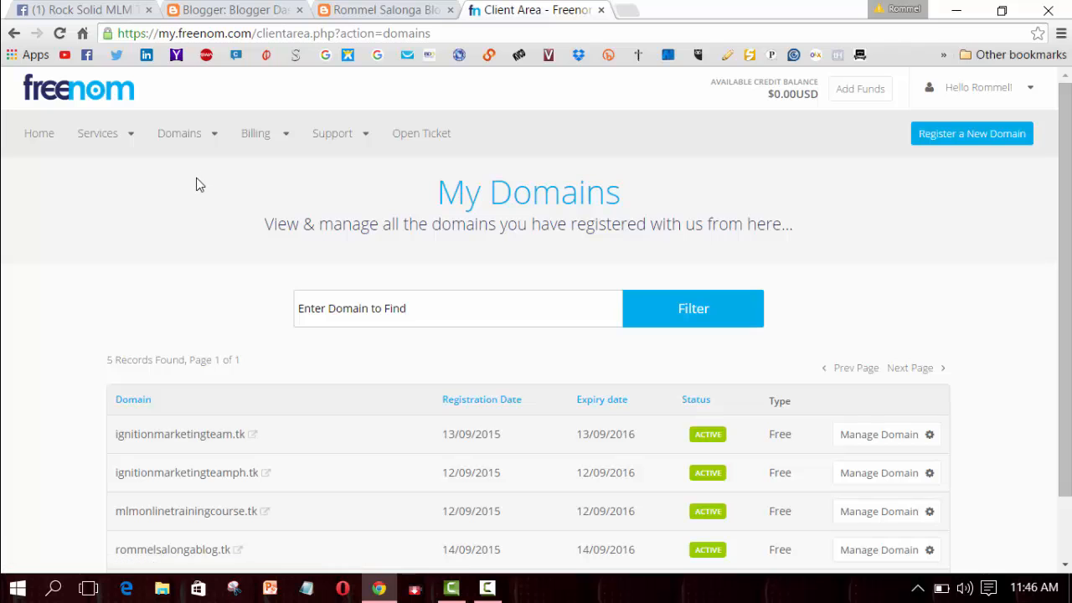
- Open Manage Domain for the new .tk domain and its Manage Freenom DNS tab
scroll(1064, 201, "down", 2)
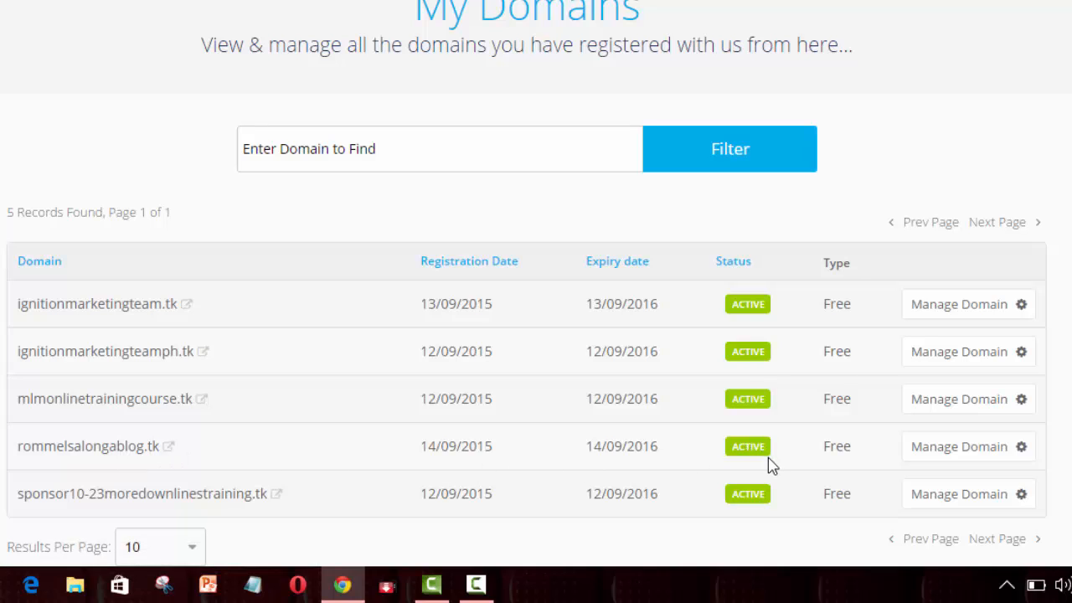
left_click(1000, 453)
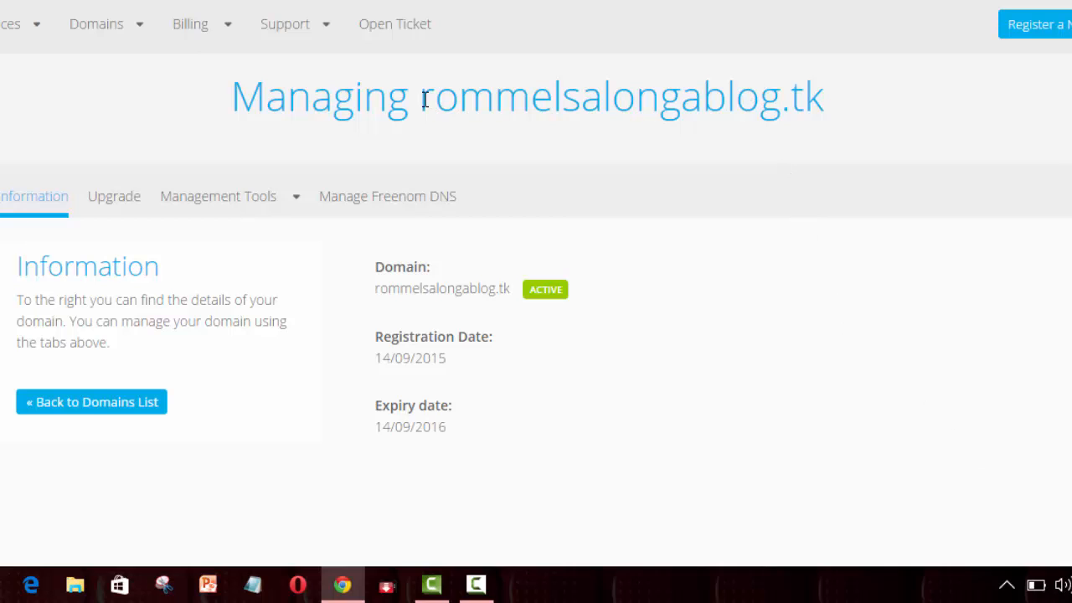
left_click_drag(444, 101, 817, 99)
left_click(803, 99)
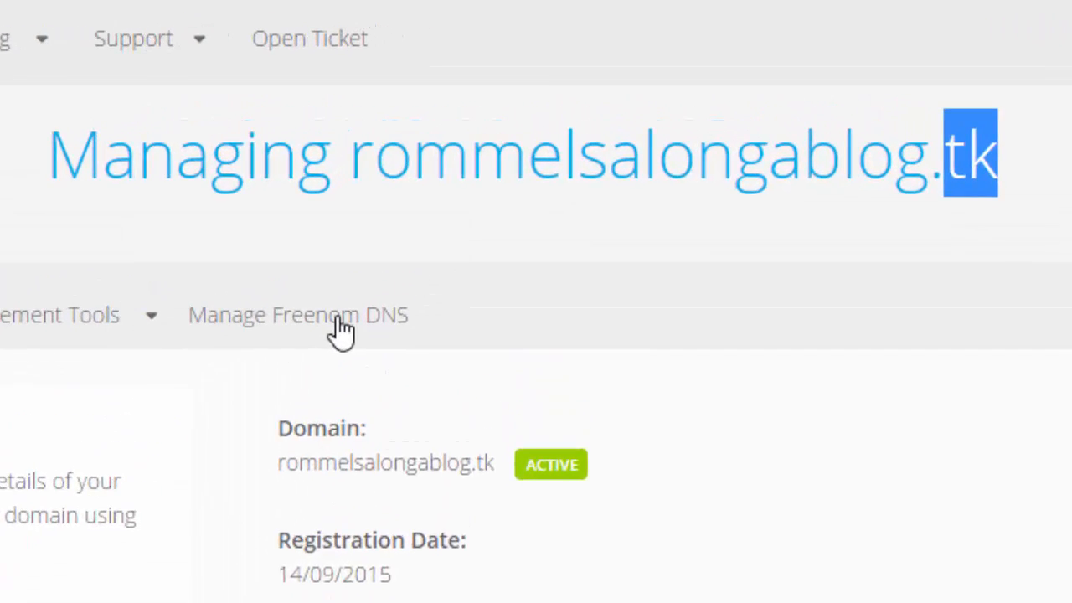
left_click(339, 318)
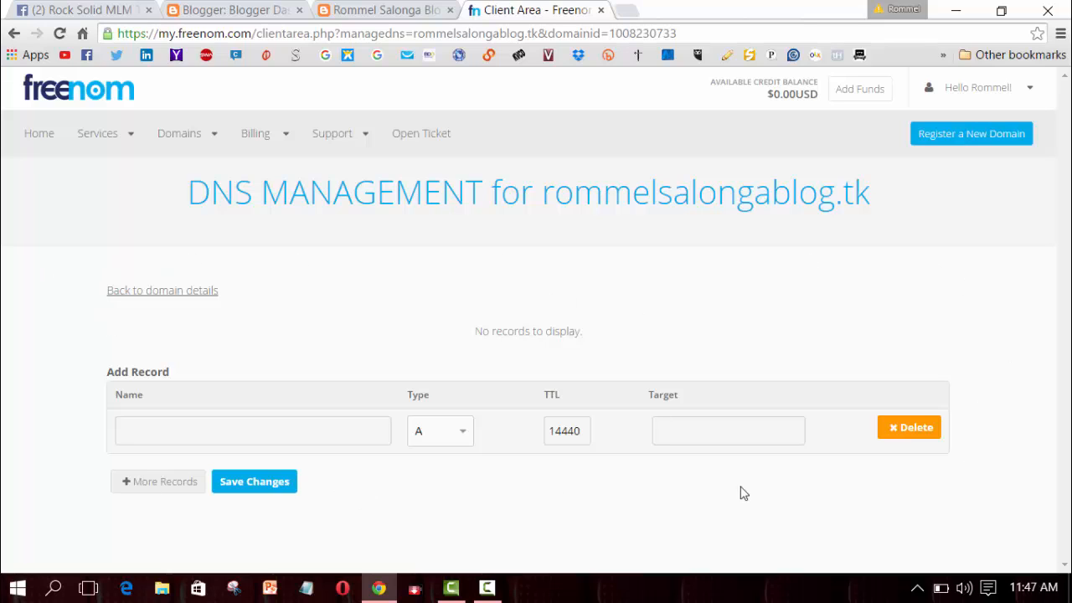
- Close the extra blog preview tab and switch to the Blogger Dashboard tab
middle_click(355, 9)
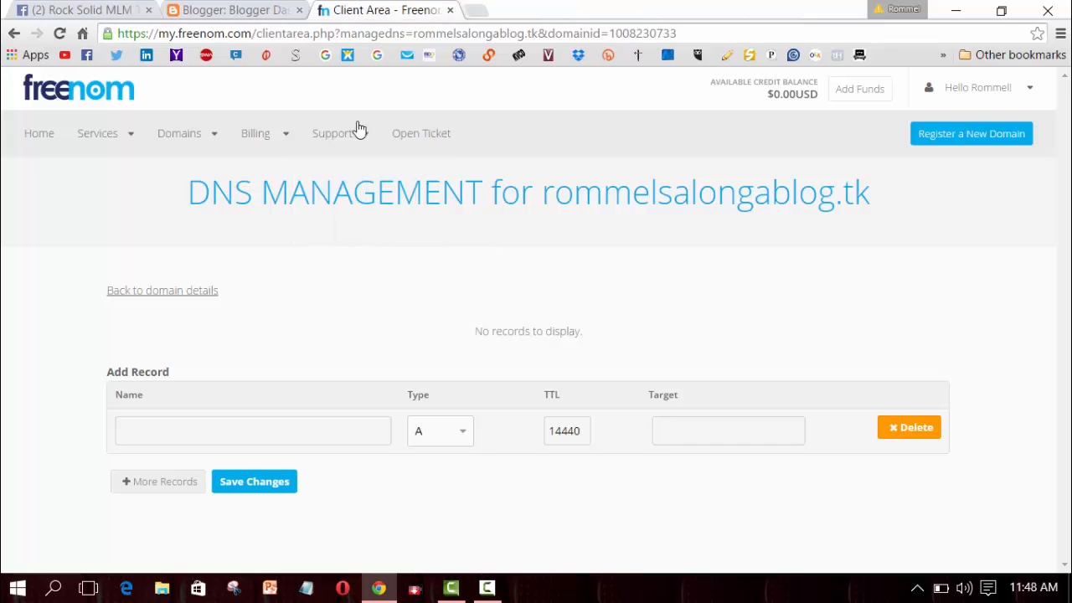
left_click(270, 12)
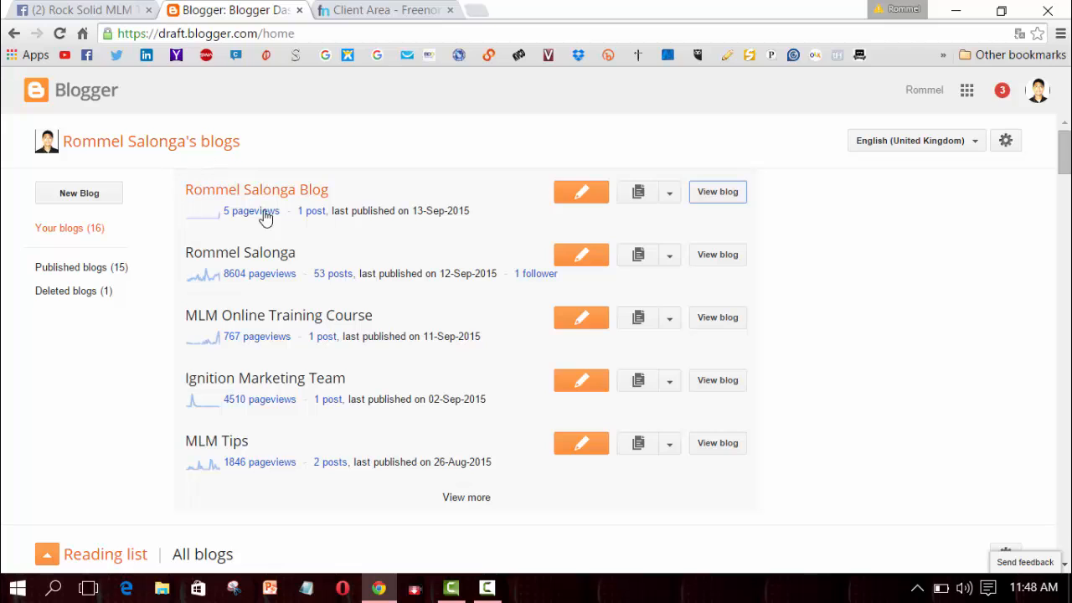
- Open the first blog's Settings and start setting up a third-party URL for it
left_click(670, 194)
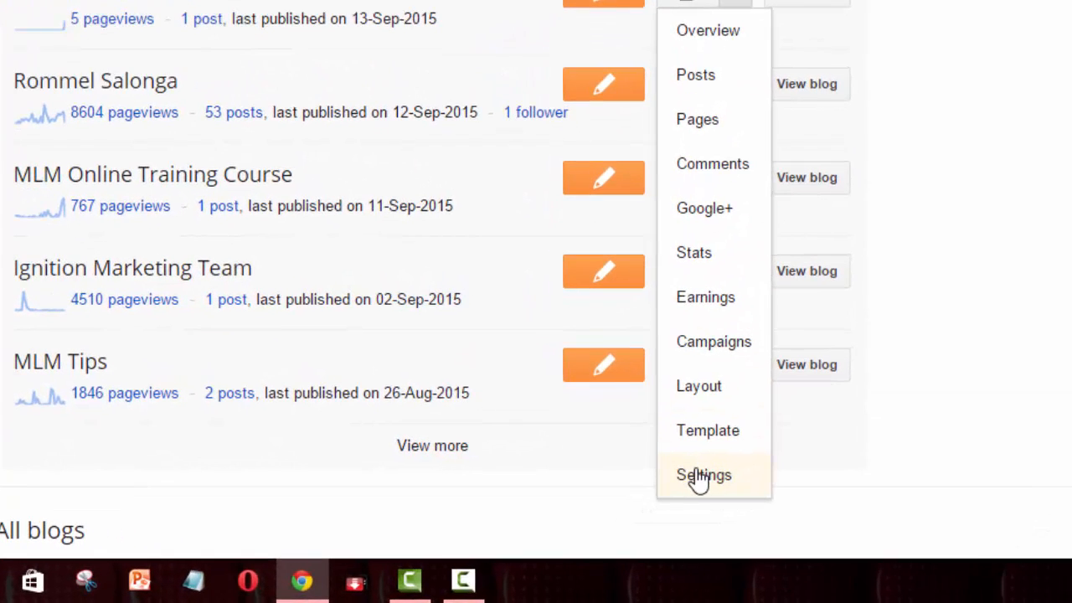
left_click(701, 476)
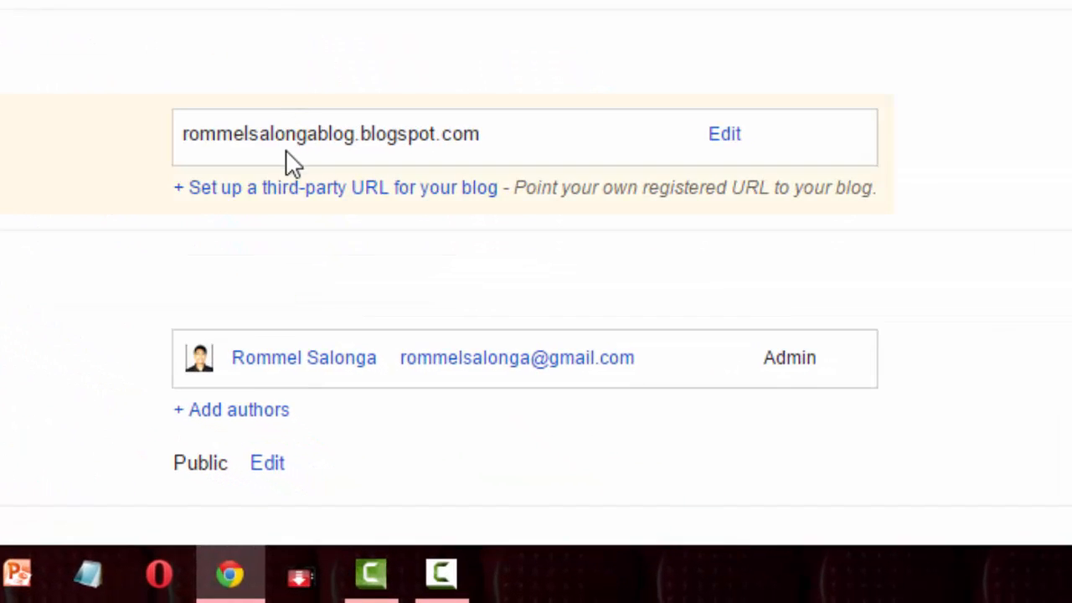
left_click(303, 208)
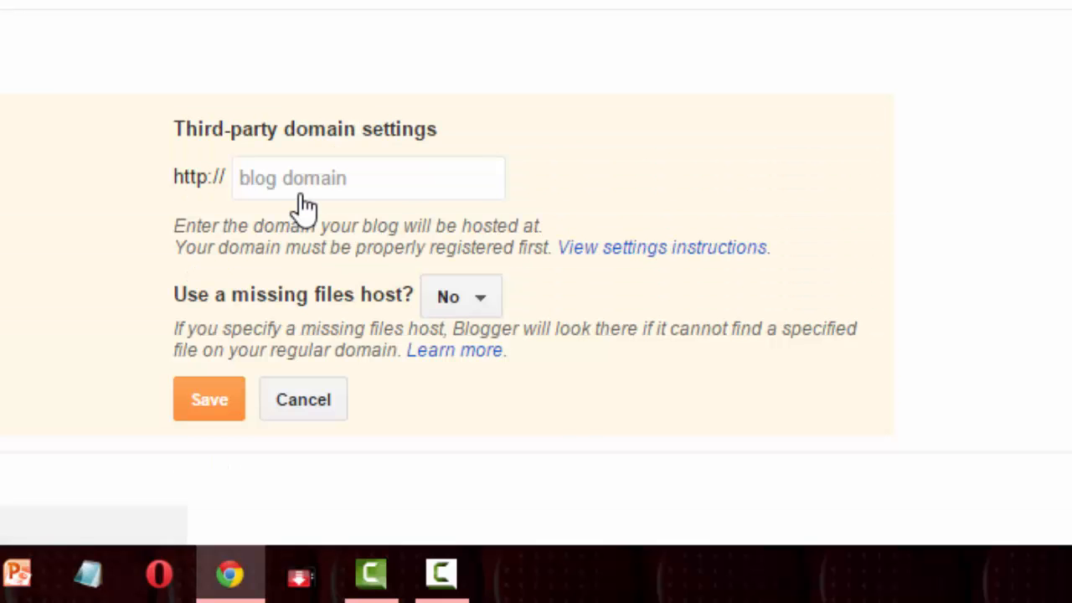
scroll(309, 167, "down", 2)
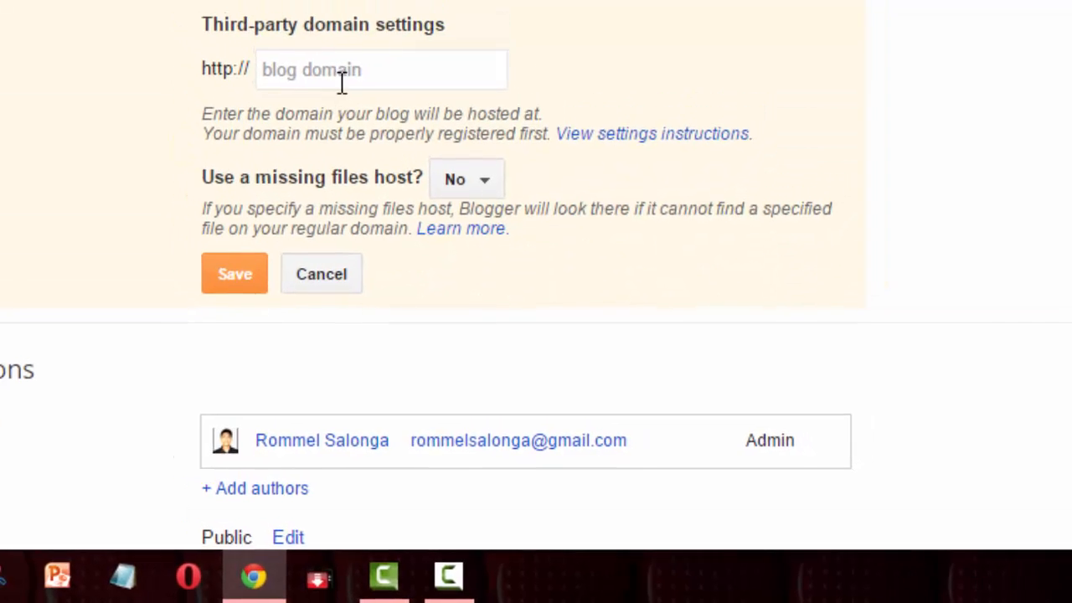
left_click(343, 75)
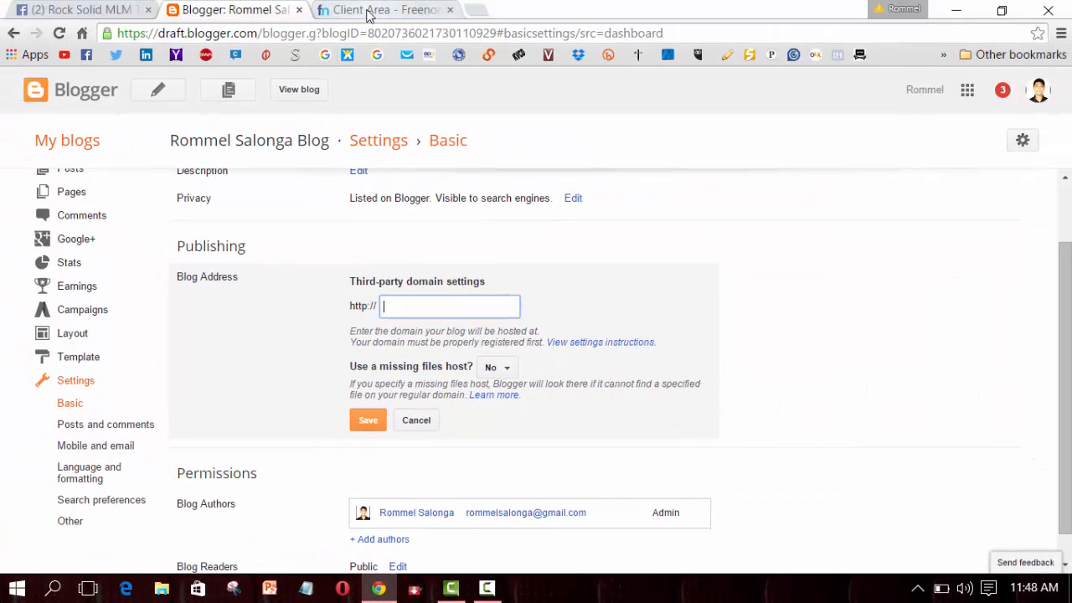
- Copy the domain name rommelsalongablog.tk from the Freenom DNS page
left_click(366, 12)
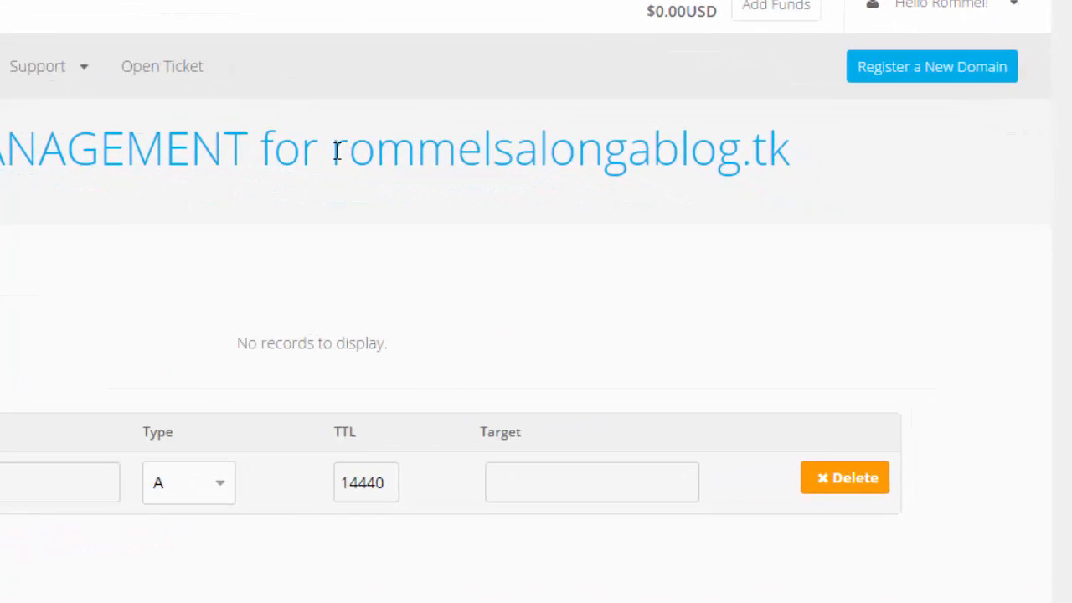
left_click_drag(336, 150, 791, 151)
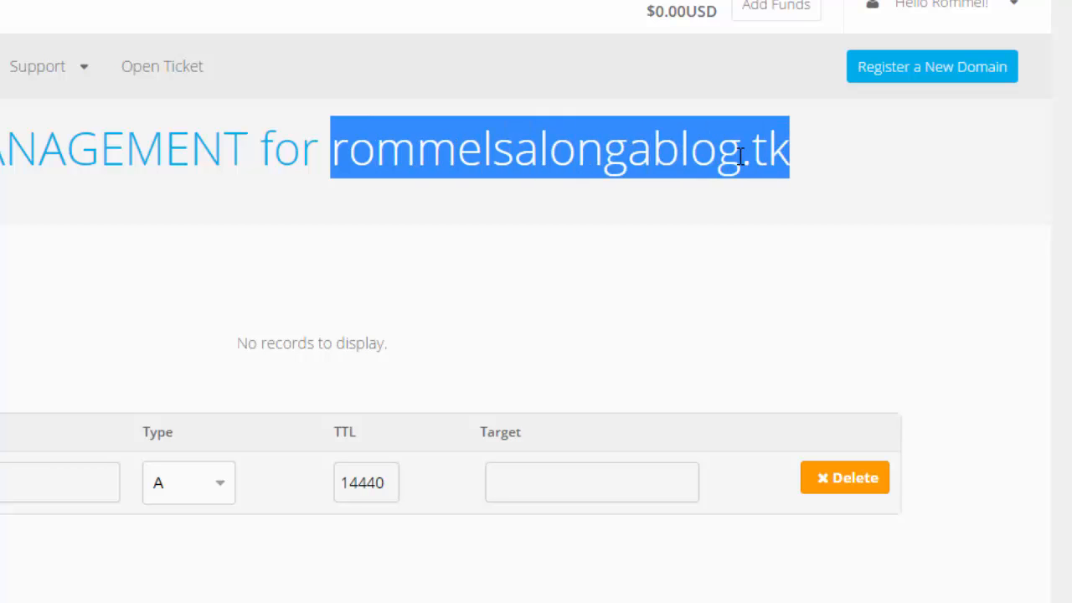
right_click(737, 157)
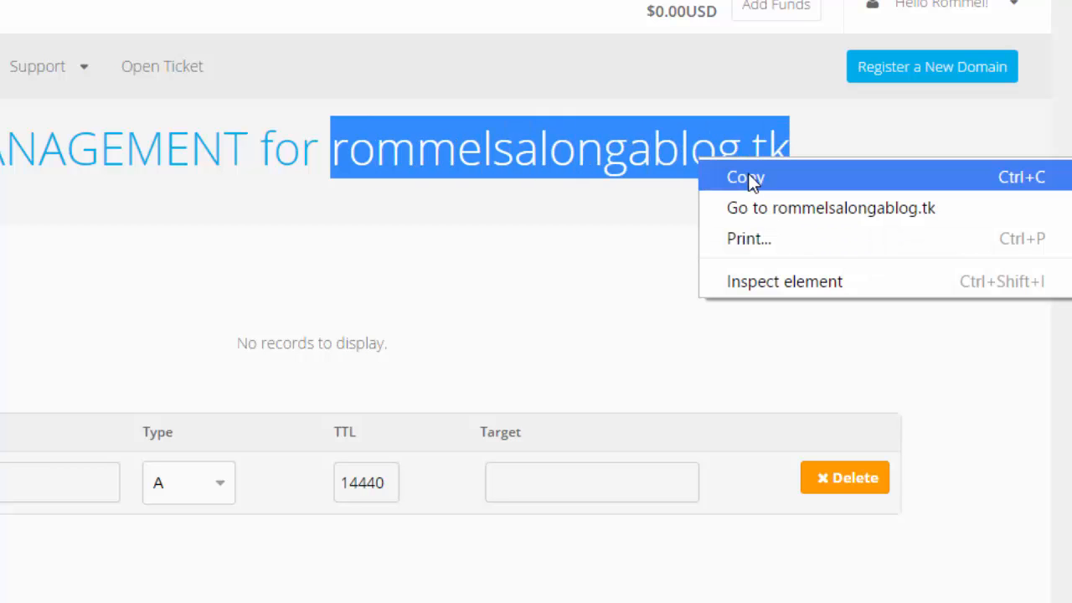
left_click(751, 180)
left_click(262, 10)
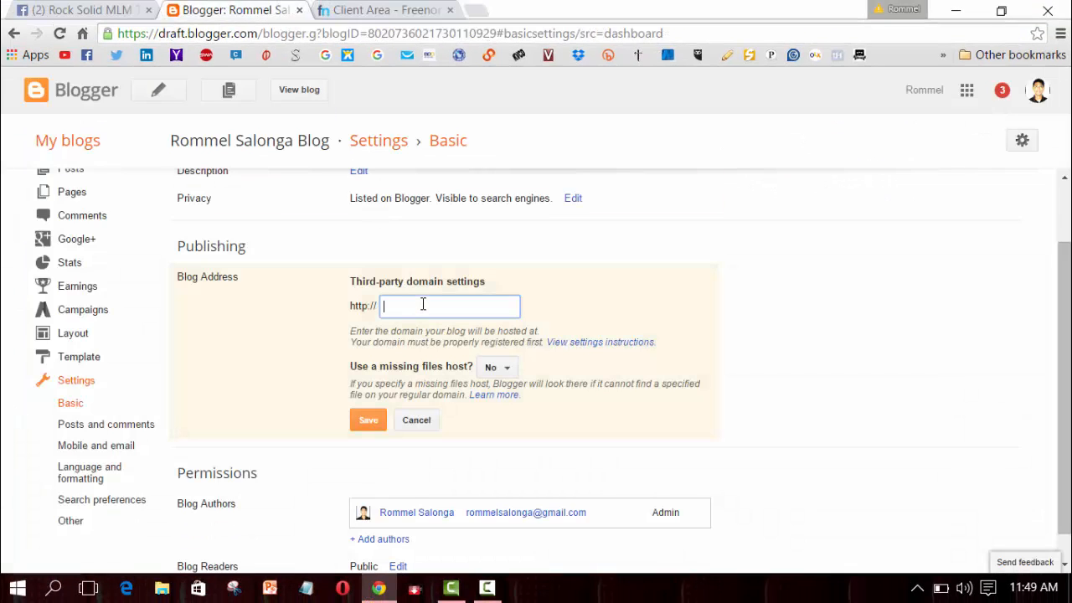
type("www")
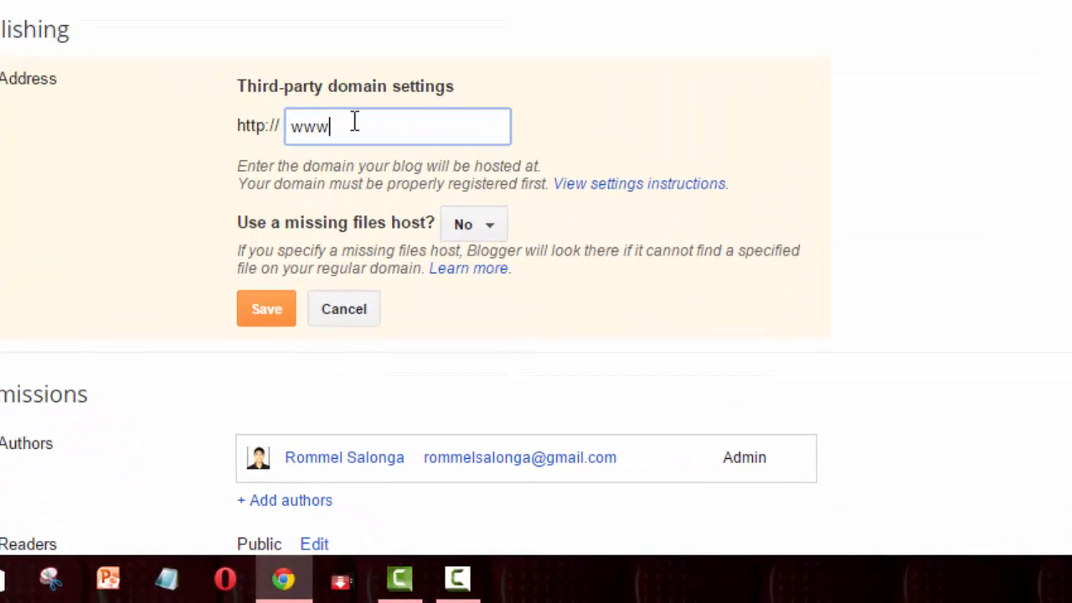
type(".")
right_click(363, 130)
left_click(429, 0)
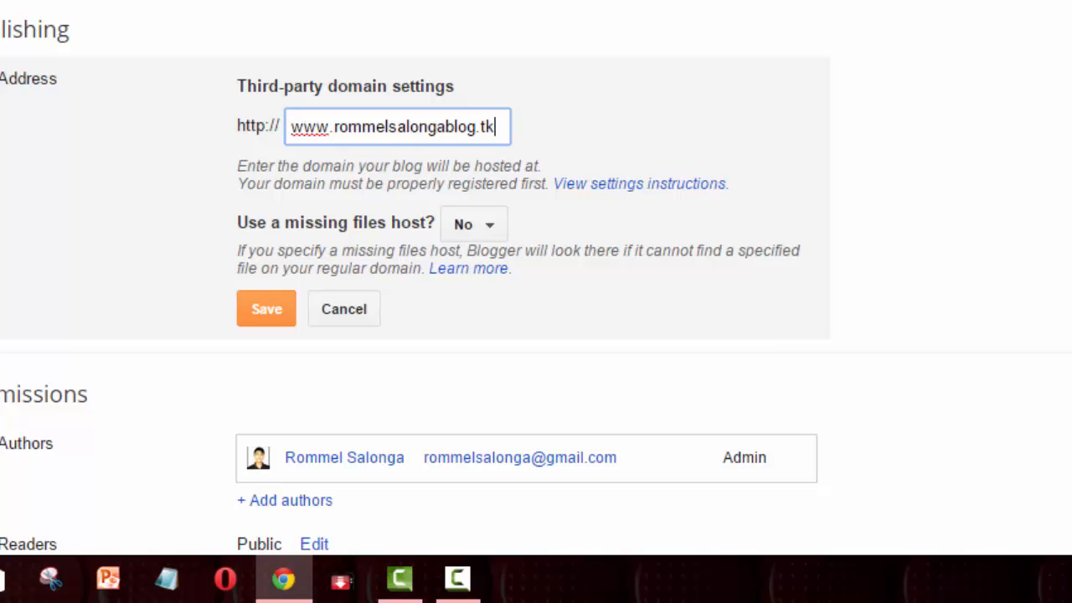
left_click(268, 310)
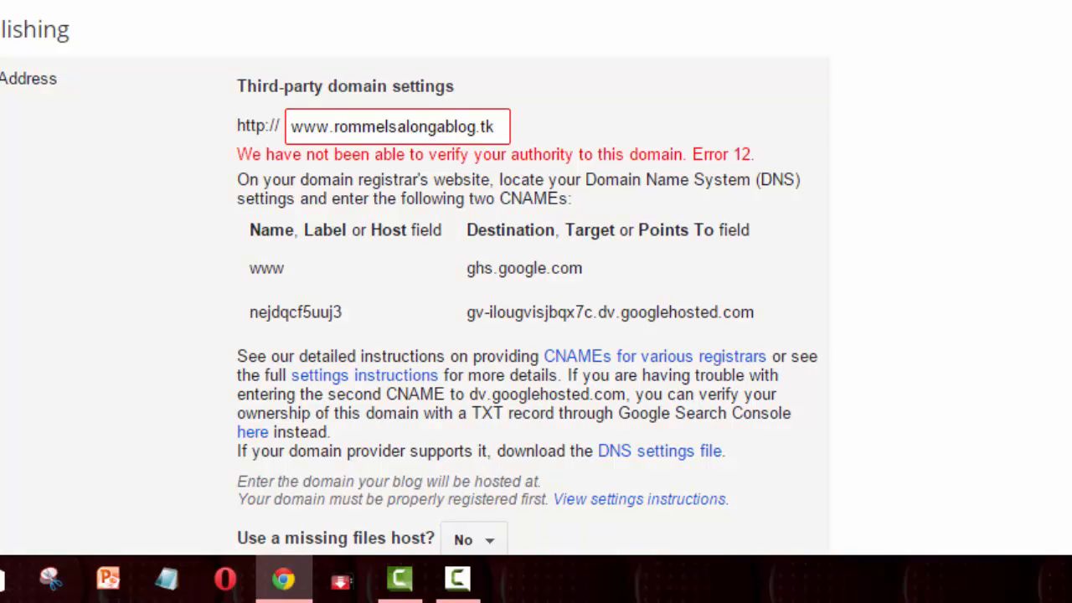
- Copy the www host name from Blogger's CNAME instructions for use in Freenom
scroll(415, 282, "down", 3)
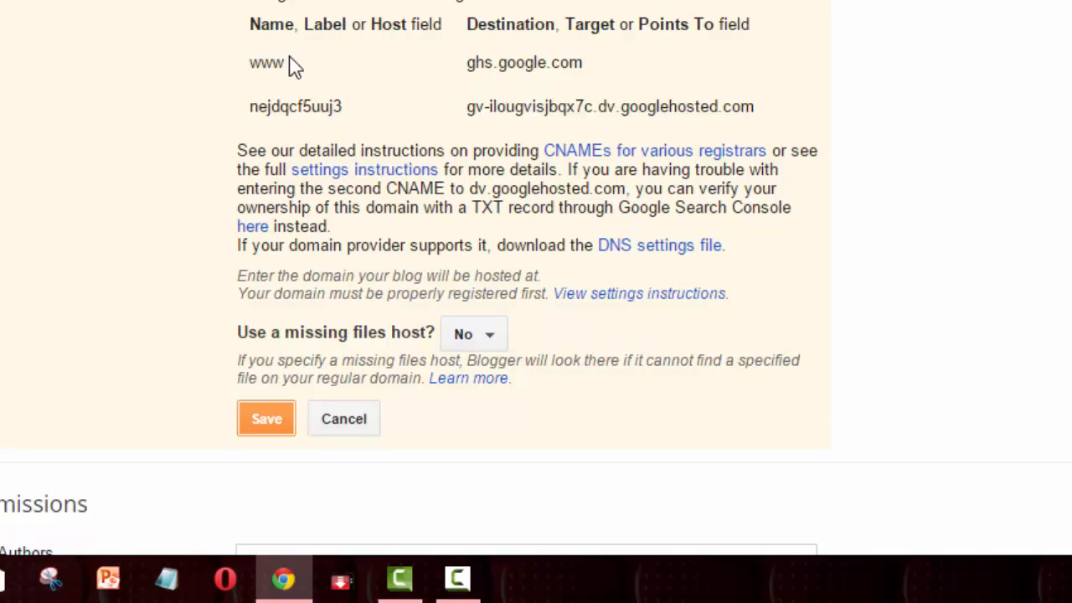
left_click_drag(284, 62, 255, 55)
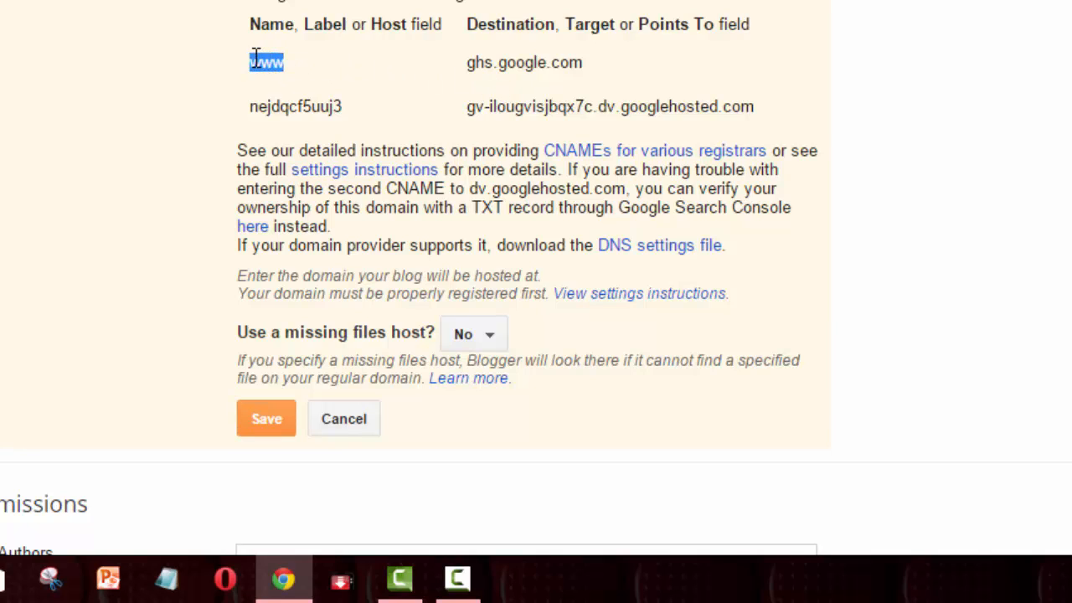
right_click(269, 66)
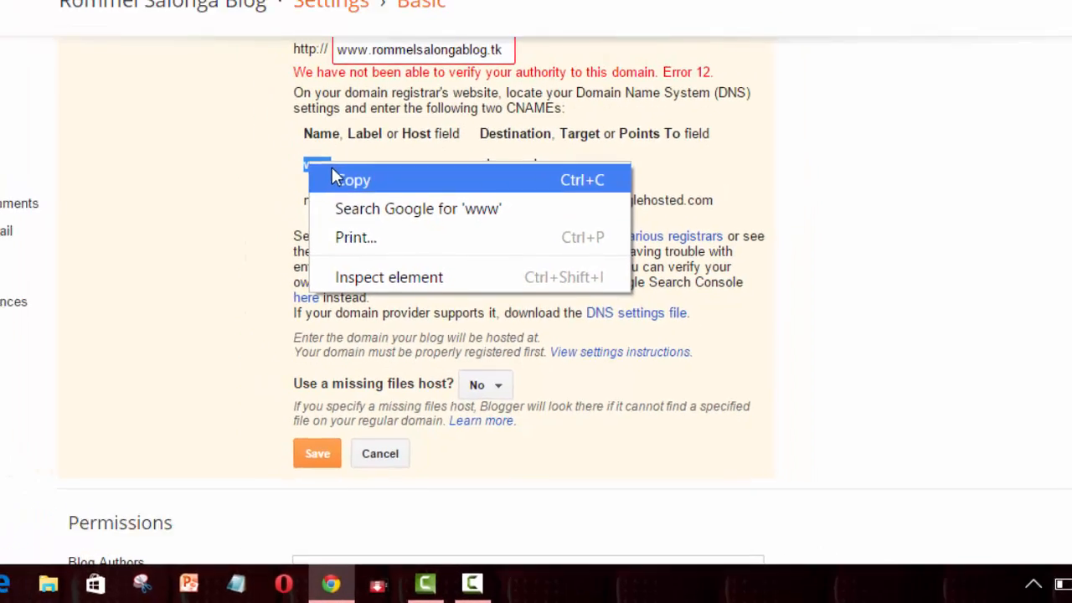
left_click(285, 81)
left_click(375, 17)
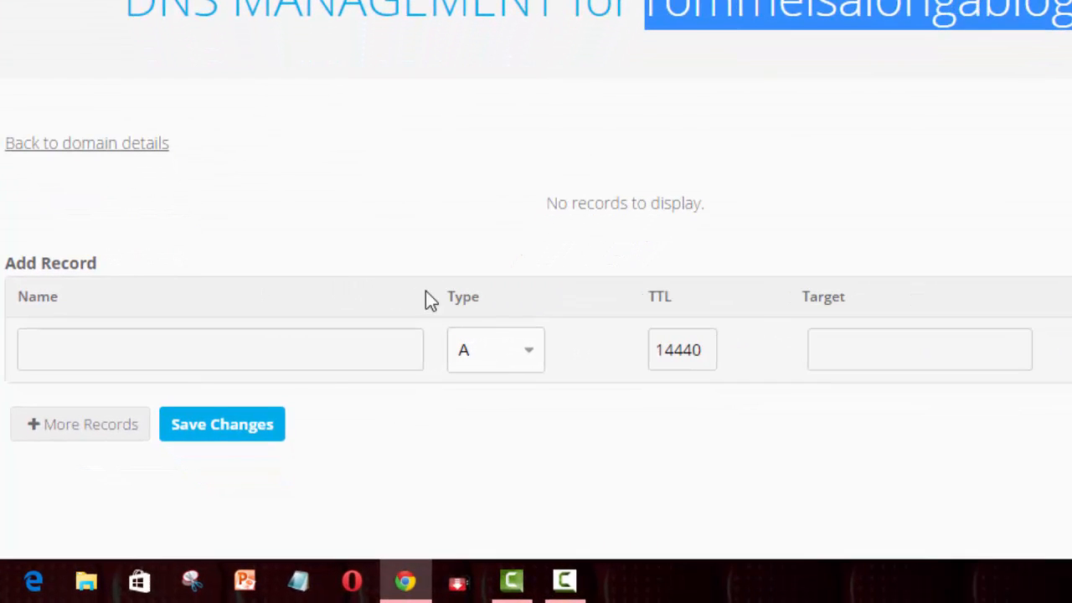
left_click(526, 354)
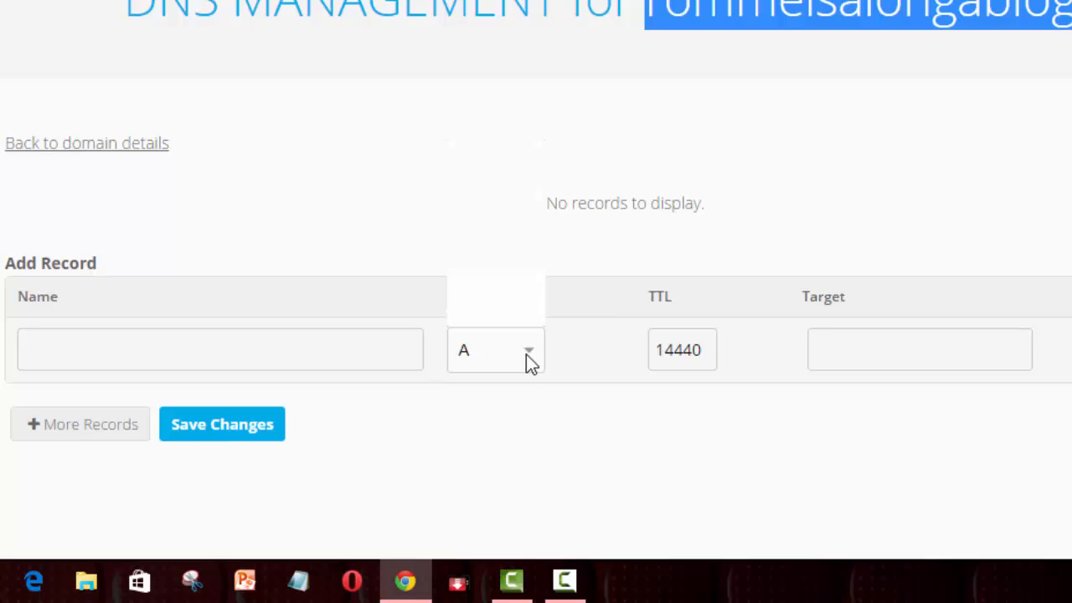
left_click(506, 217)
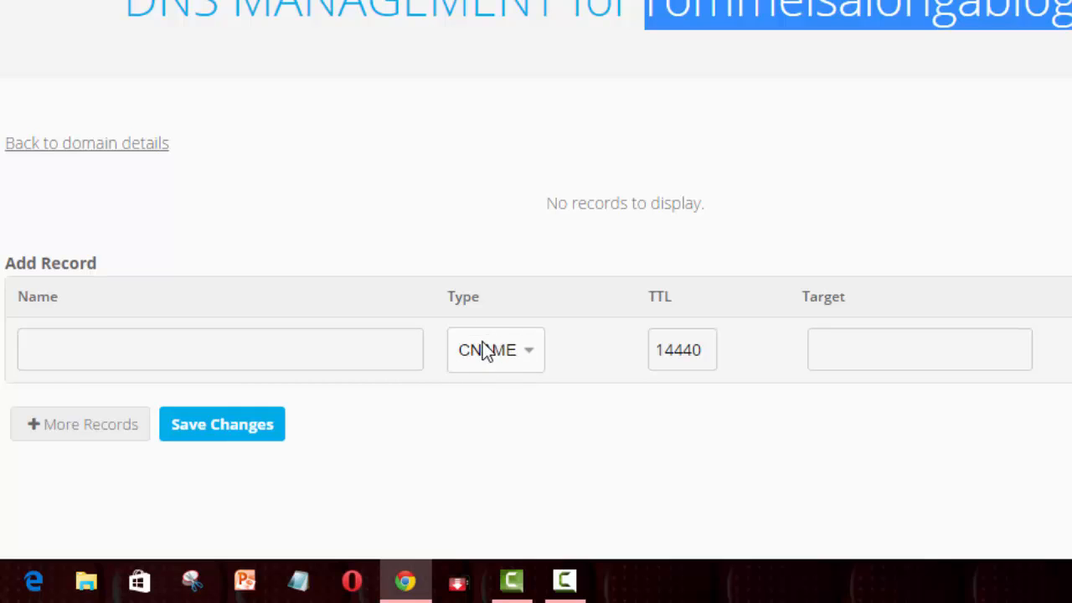
left_click(364, 349)
left_click(364, 349)
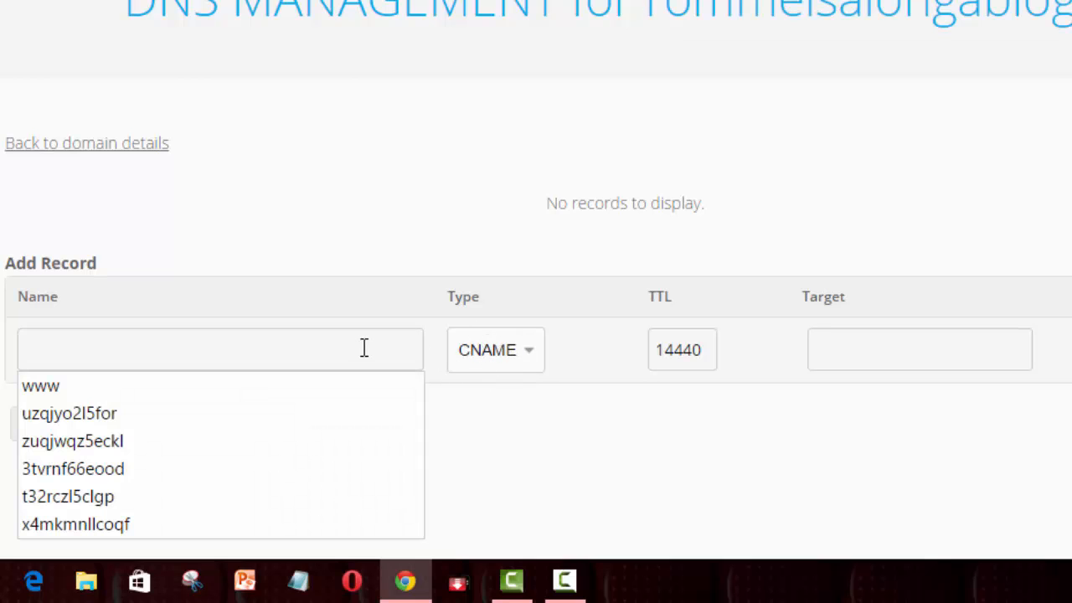
right_click(362, 346)
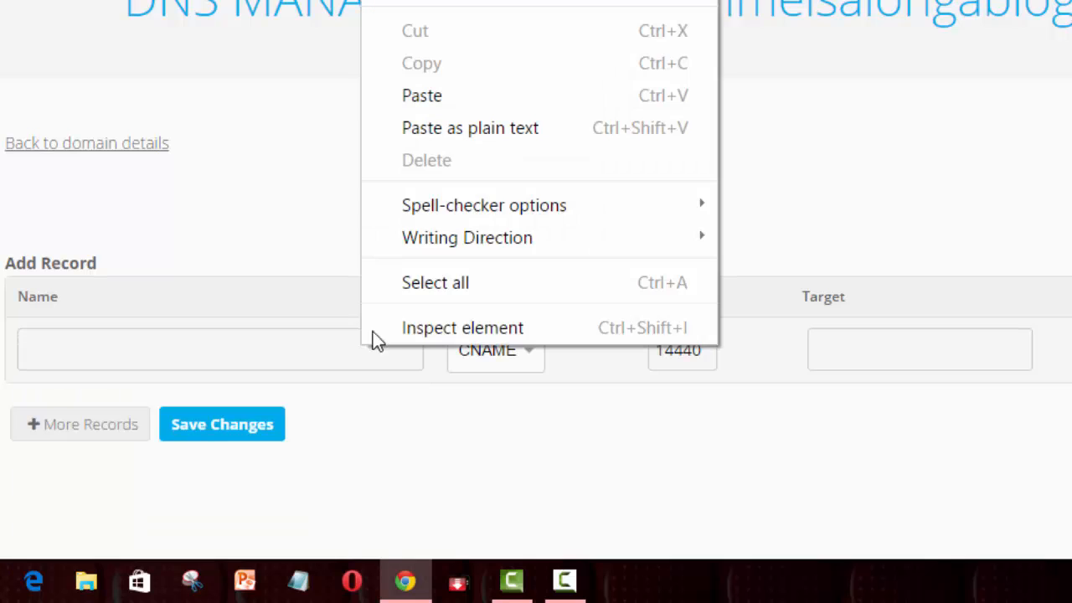
left_click(441, 102)
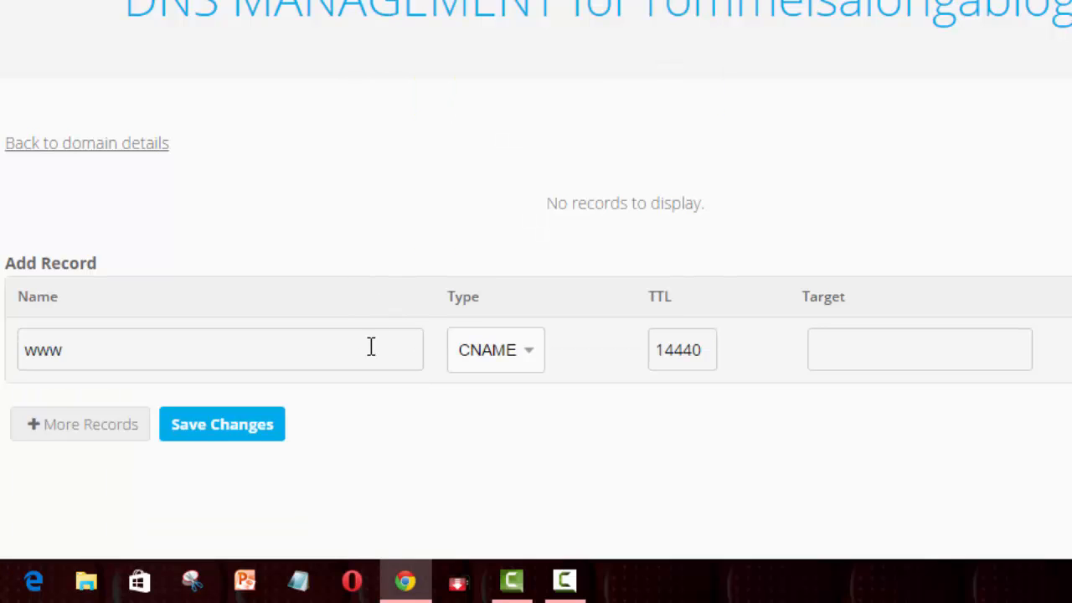
- Copy the target ghs.google.com from Blogger's CNAME instructions for the record's Target
left_click(852, 354)
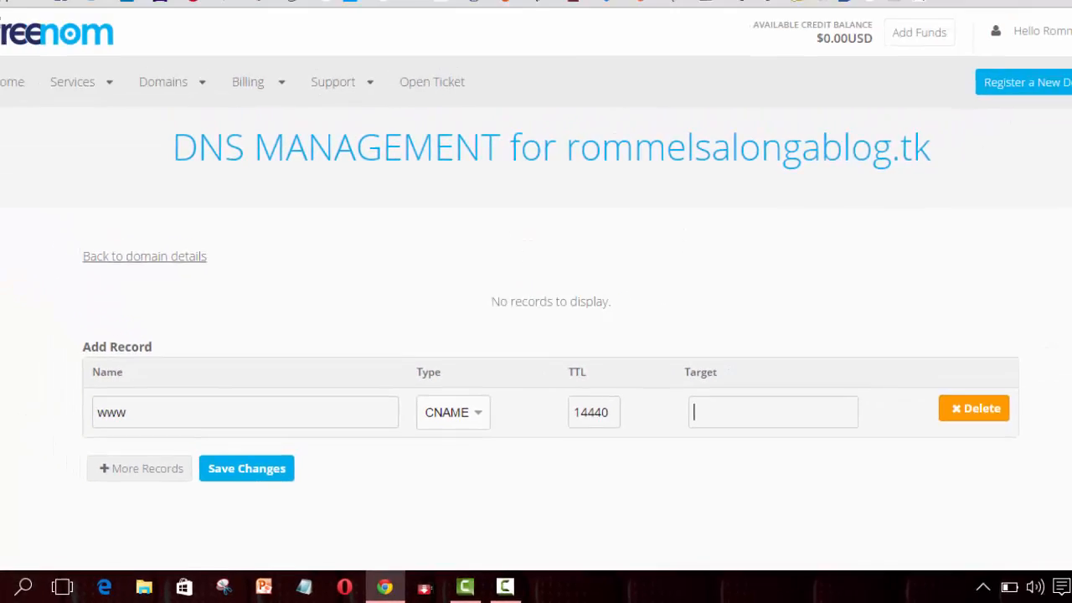
left_click(235, 9)
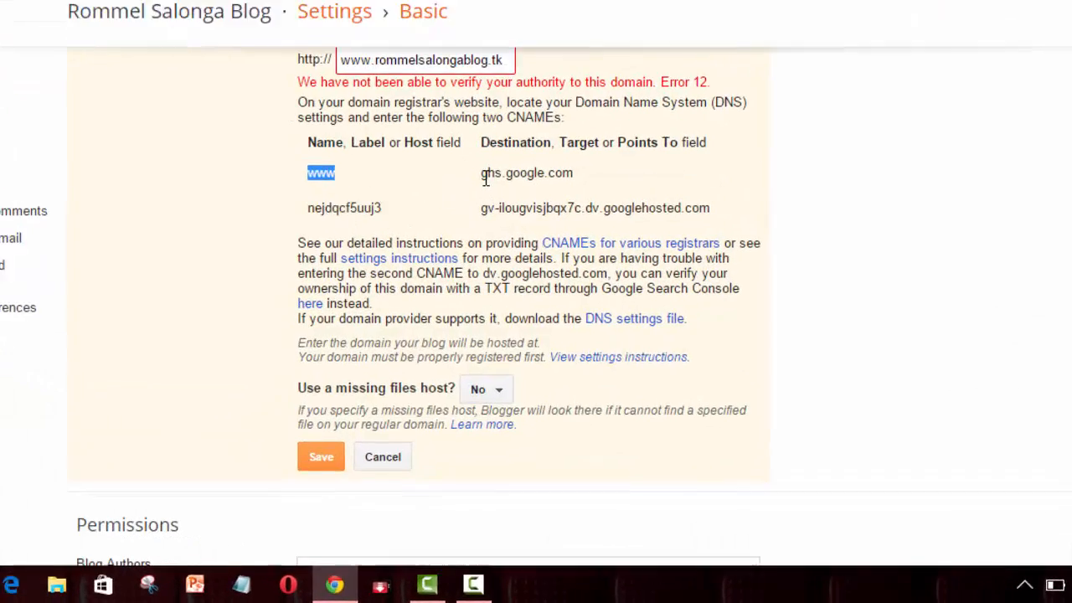
left_click_drag(493, 267, 566, 268)
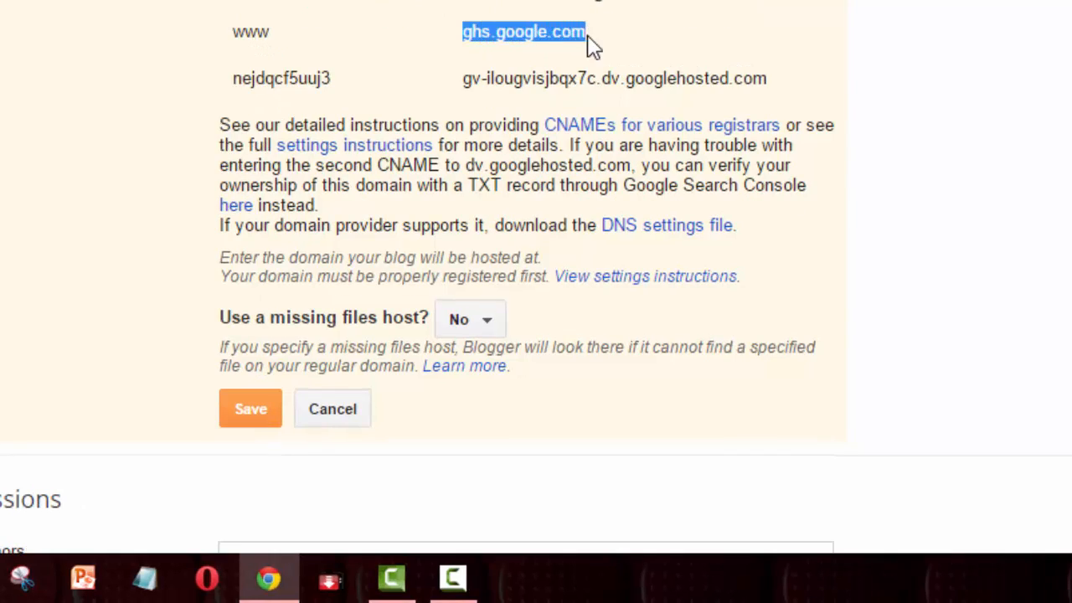
right_click(563, 31)
left_click(587, 119)
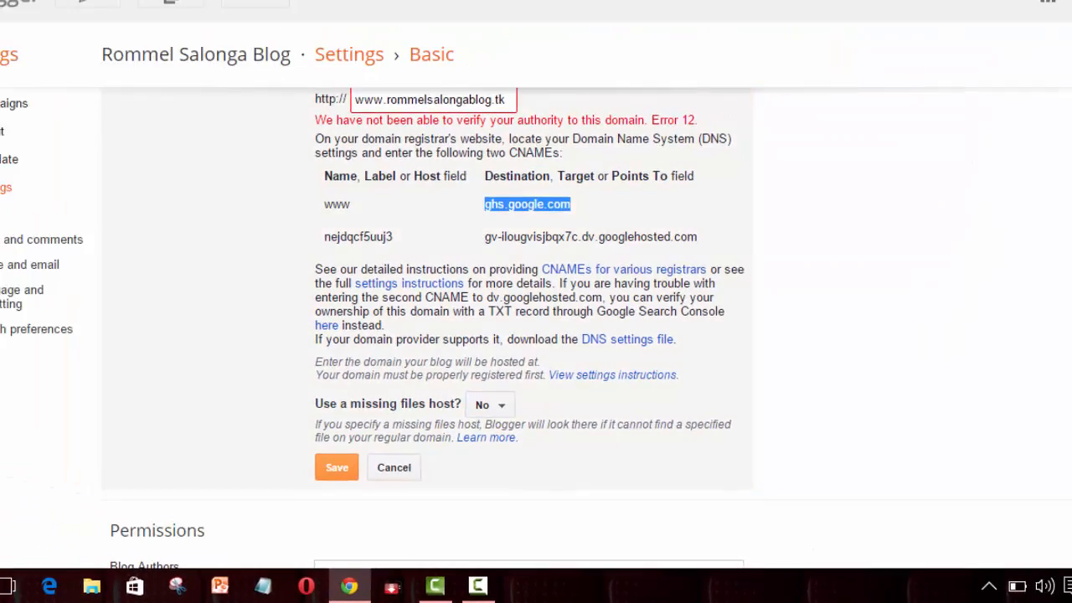
left_click(381, 9)
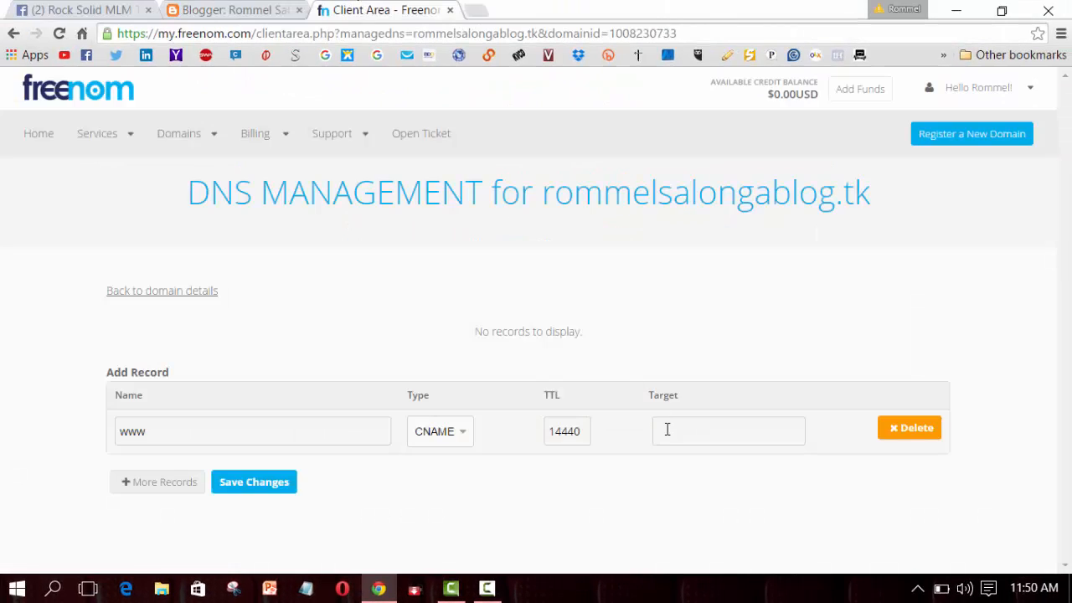
right_click(668, 428)
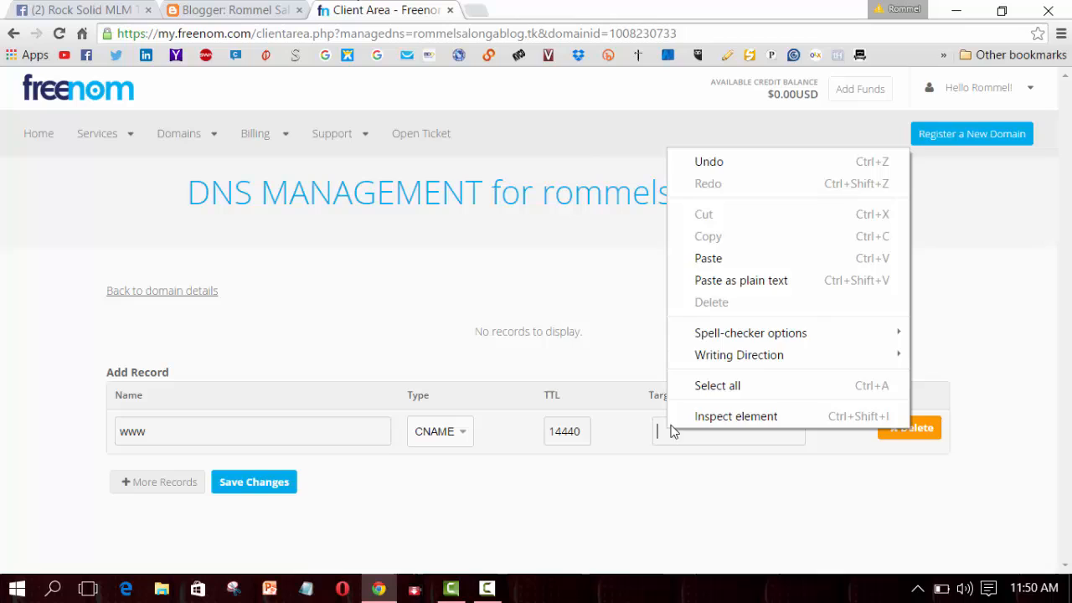
- Save the www CNAME pointing to ghs.google.com, then make the next record a CNAME
left_click(715, 259)
left_click(256, 482)
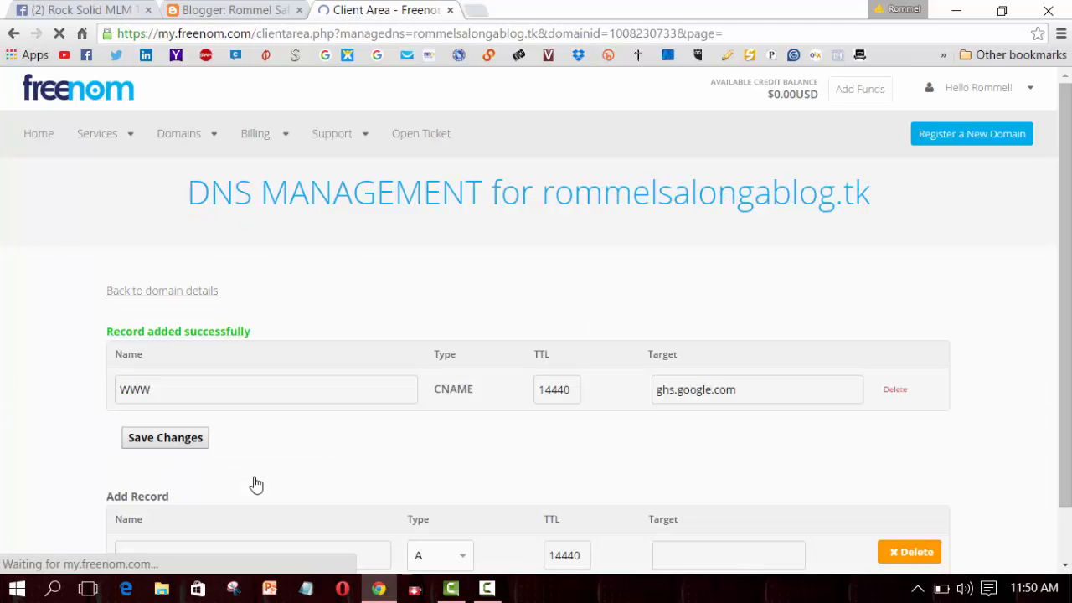
scroll(254, 473, "down", 1)
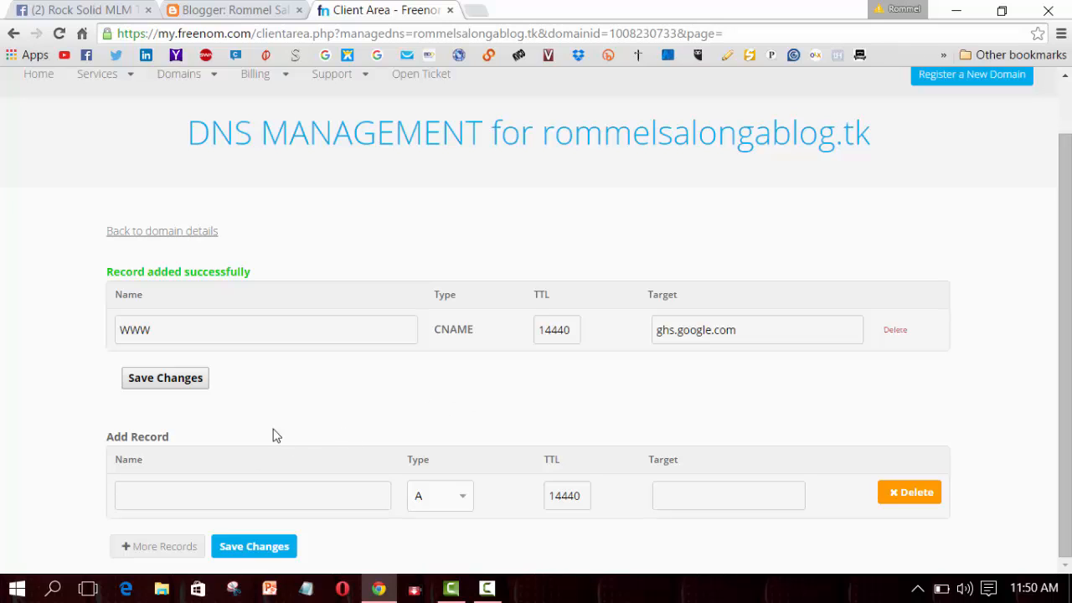
left_click(461, 497)
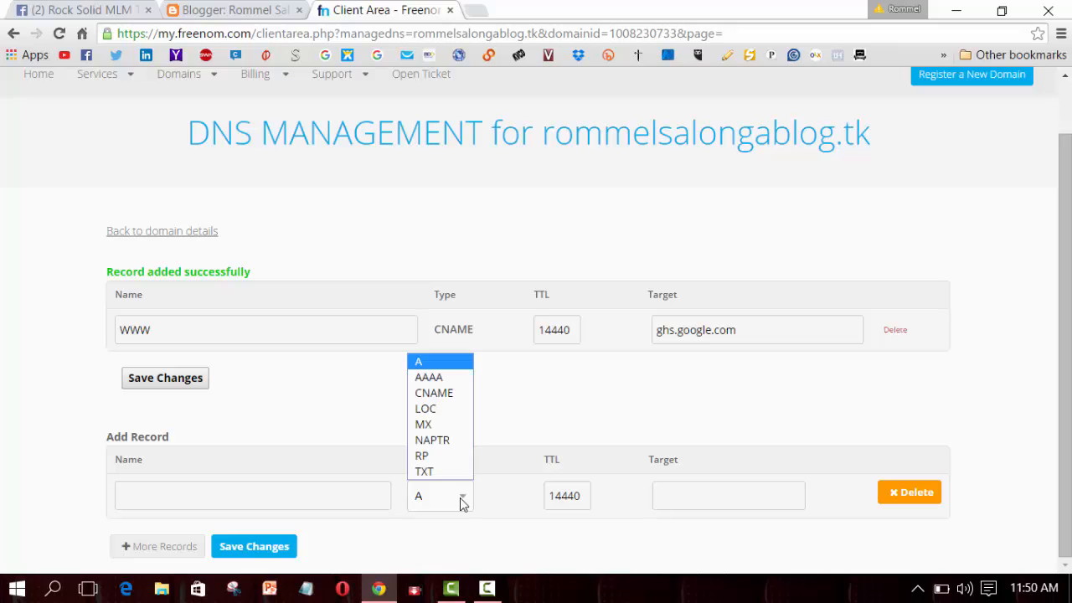
left_click(444, 394)
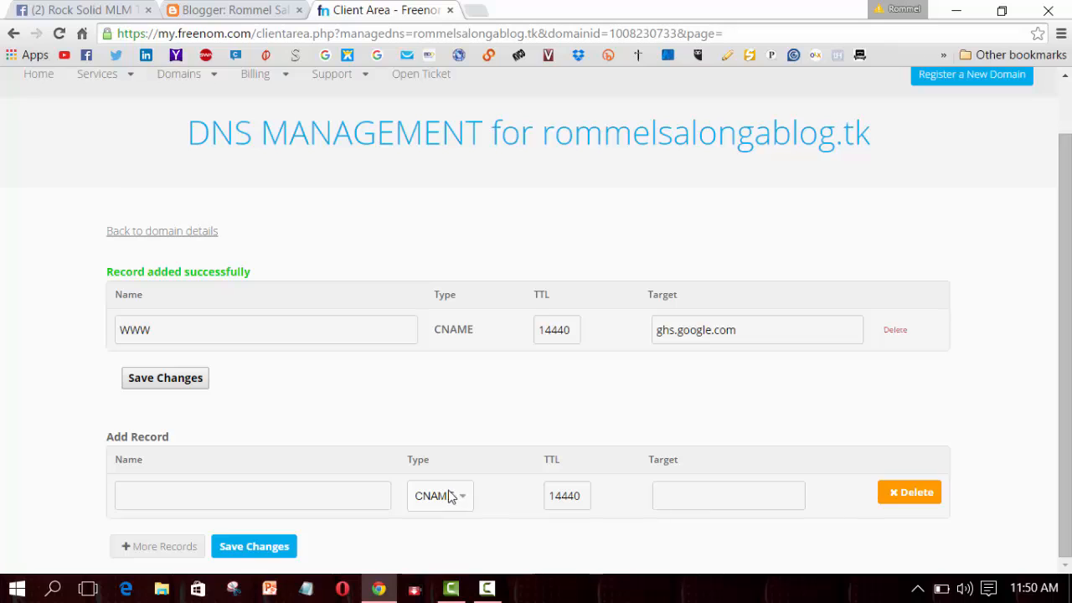
- Copy Blogger's second CNAME host name nejdqcf5uuj3 for the new Freenom record
left_click(242, 10)
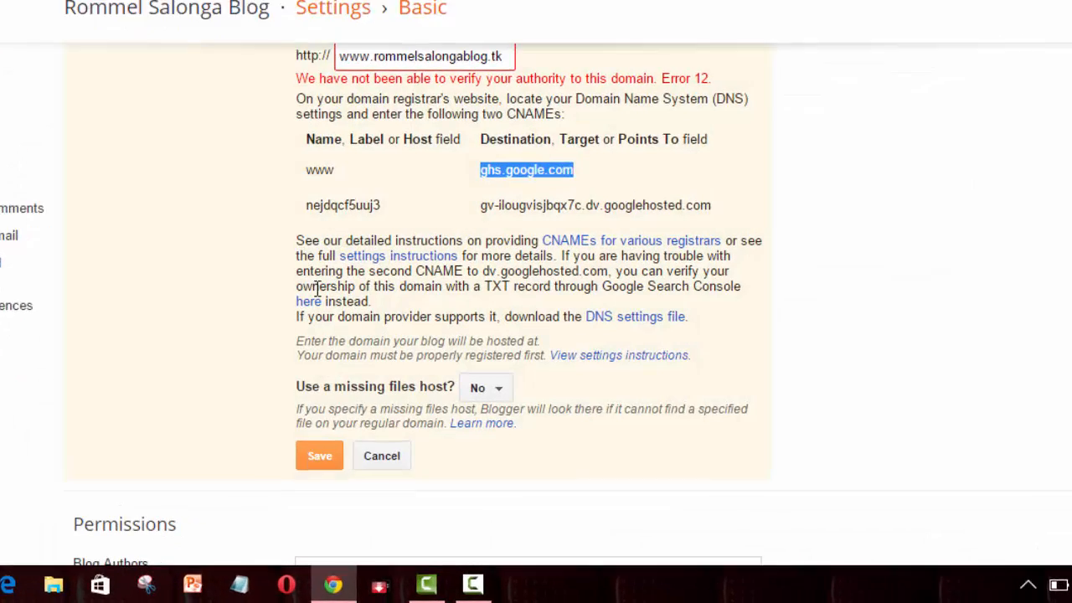
left_click_drag(332, 83, 230, 71)
right_click(246, 76)
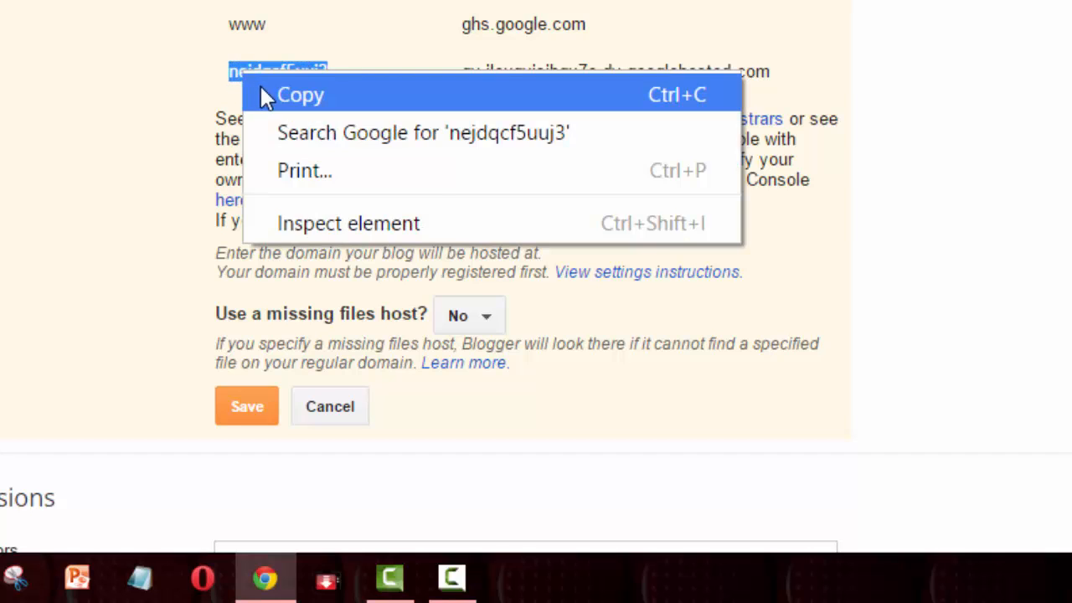
left_click(264, 95)
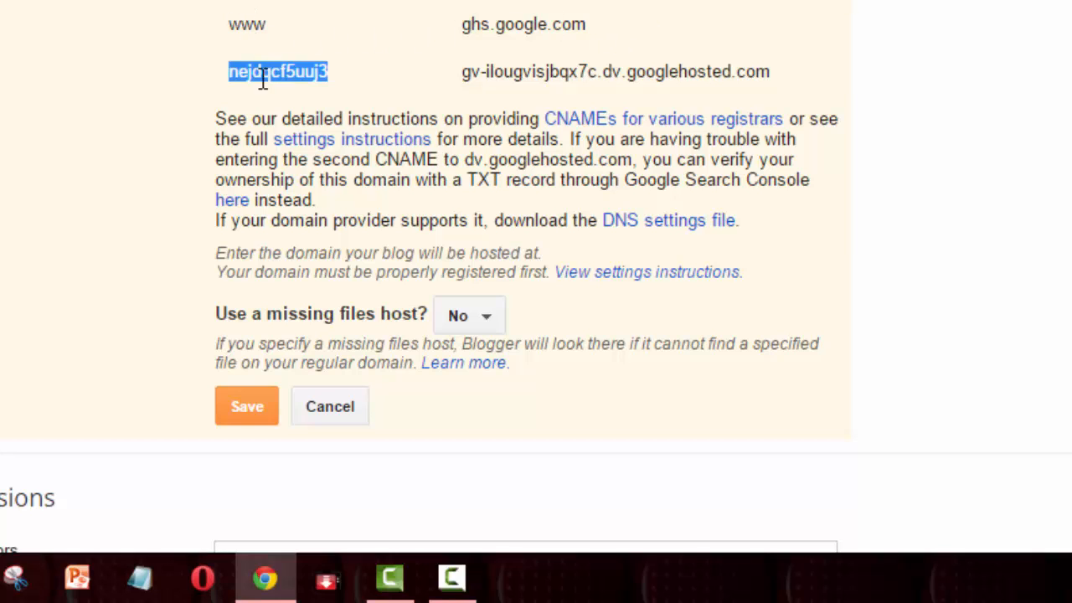
left_click(394, 11)
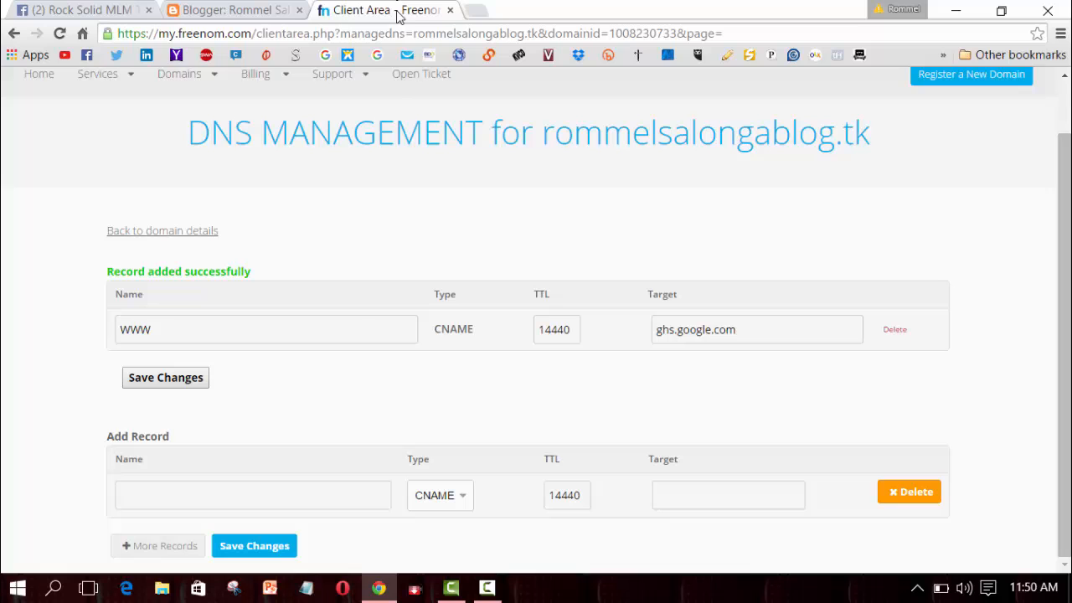
left_click(317, 492)
- Name the second record nejdqcf5uuj3 and copy its googlehosted.com destination from Blogger
right_click(316, 492)
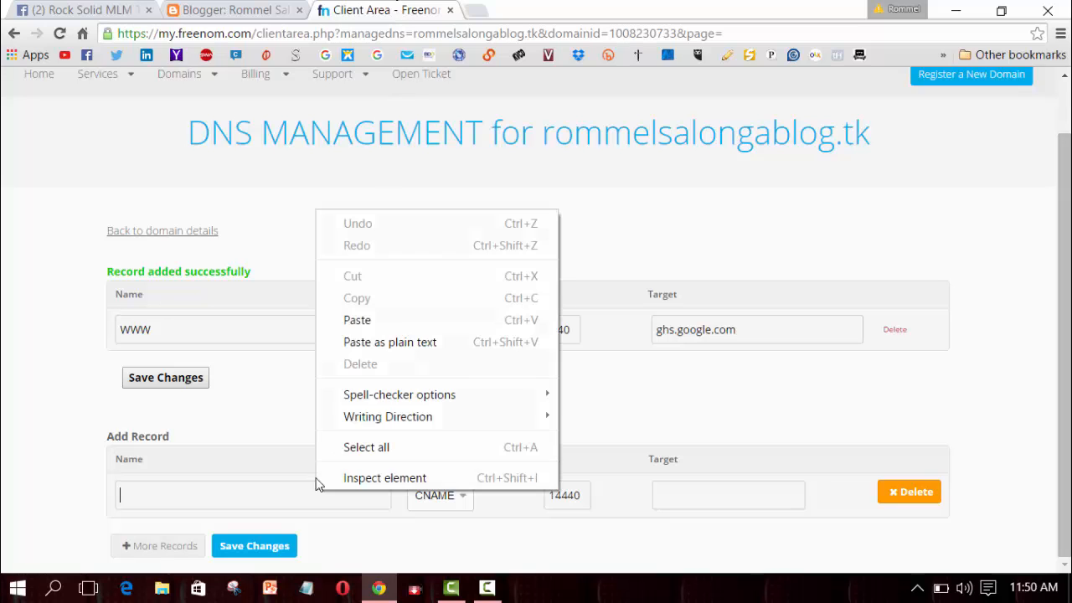
left_click(366, 329)
left_click(252, 10)
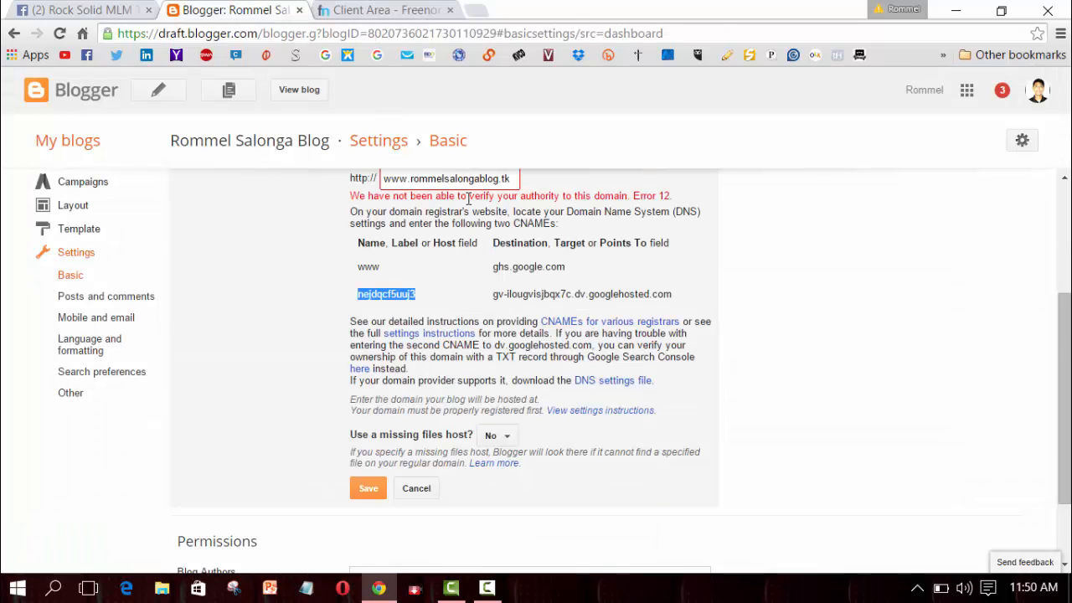
left_click_drag(492, 294, 654, 291)
right_click(646, 289)
left_click(670, 303)
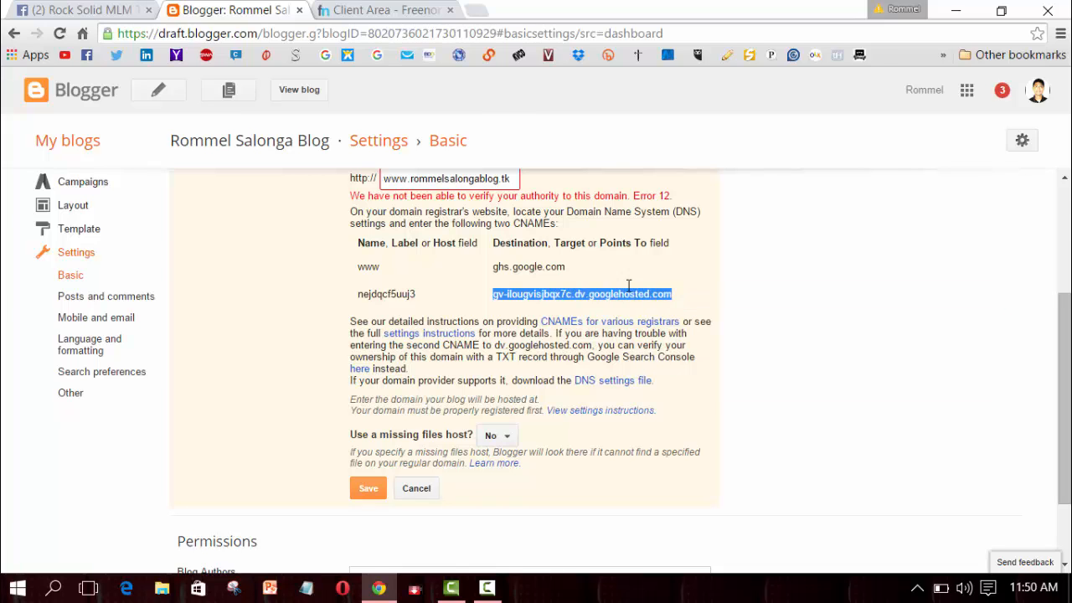
- Set the target to gv-ilougvisjbqx7c.dv.googlehosted.com and save the second CNAME record
left_click(383, 10)
right_click(669, 491)
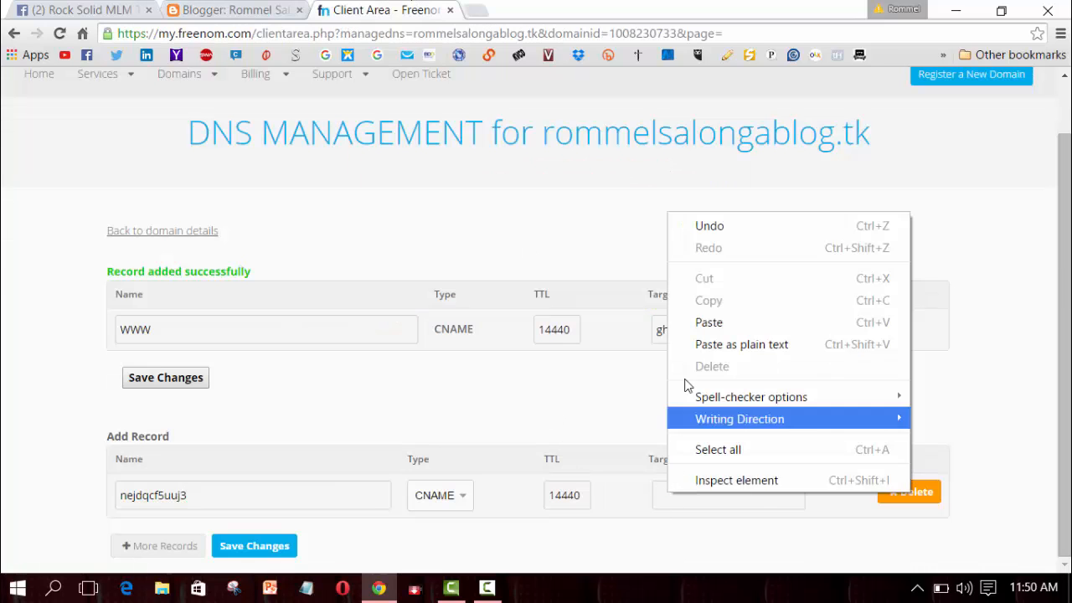
left_click(699, 343)
left_click(683, 560)
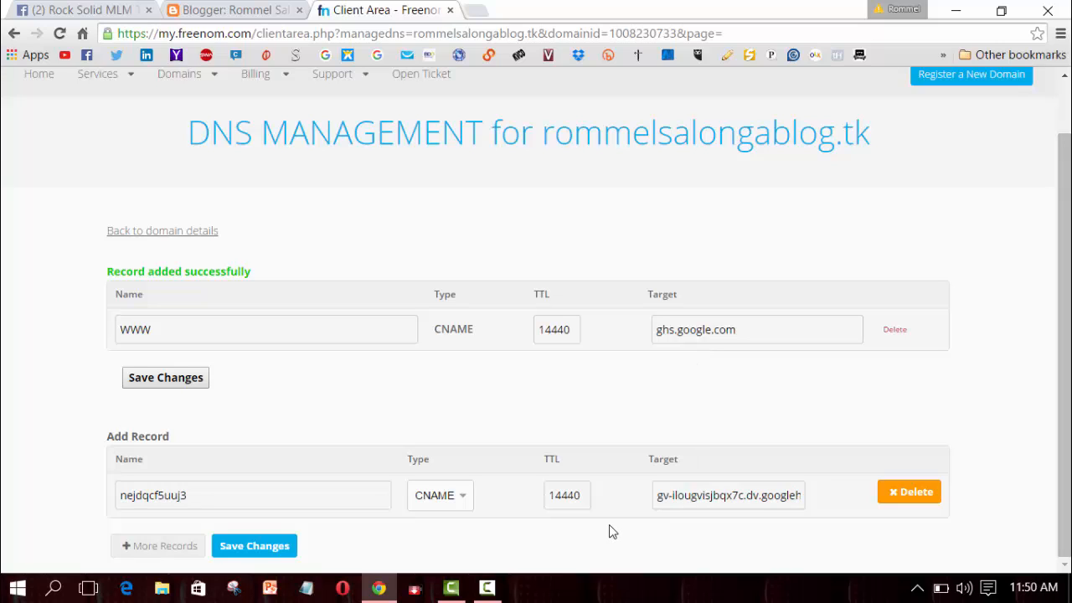
left_click(260, 550)
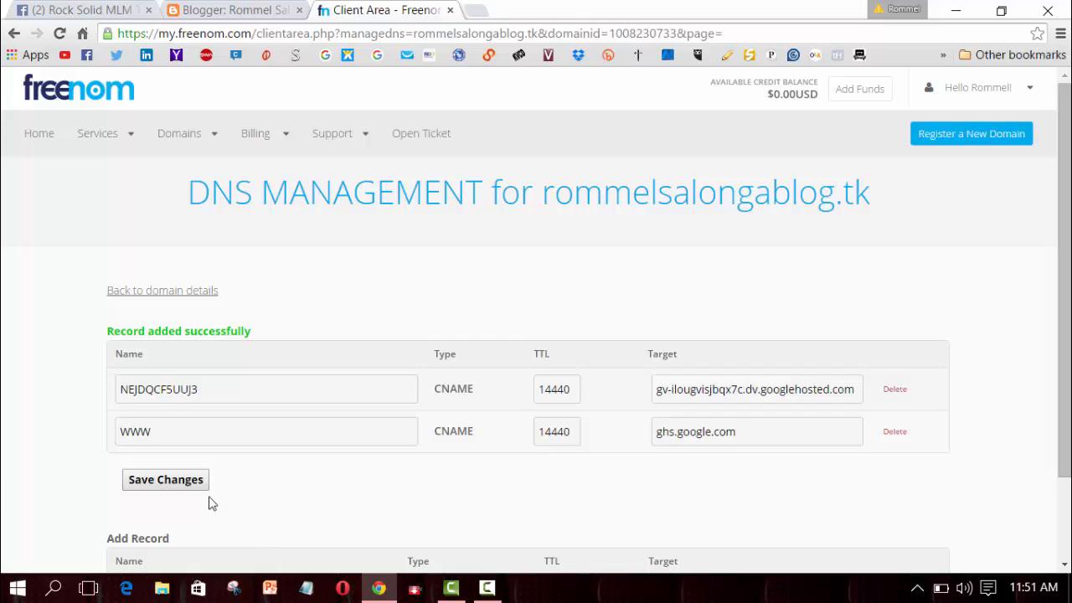
left_click_drag(251, 331, 102, 331)
left_click(225, 326)
left_click(250, 12)
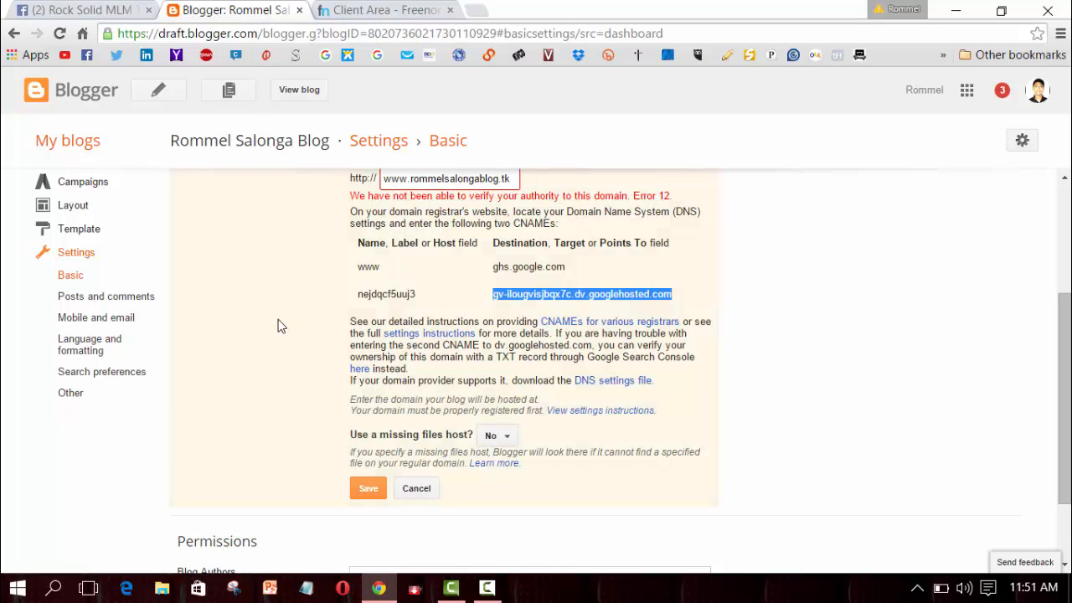
left_click_drag(1065, 347, 1067, 408)
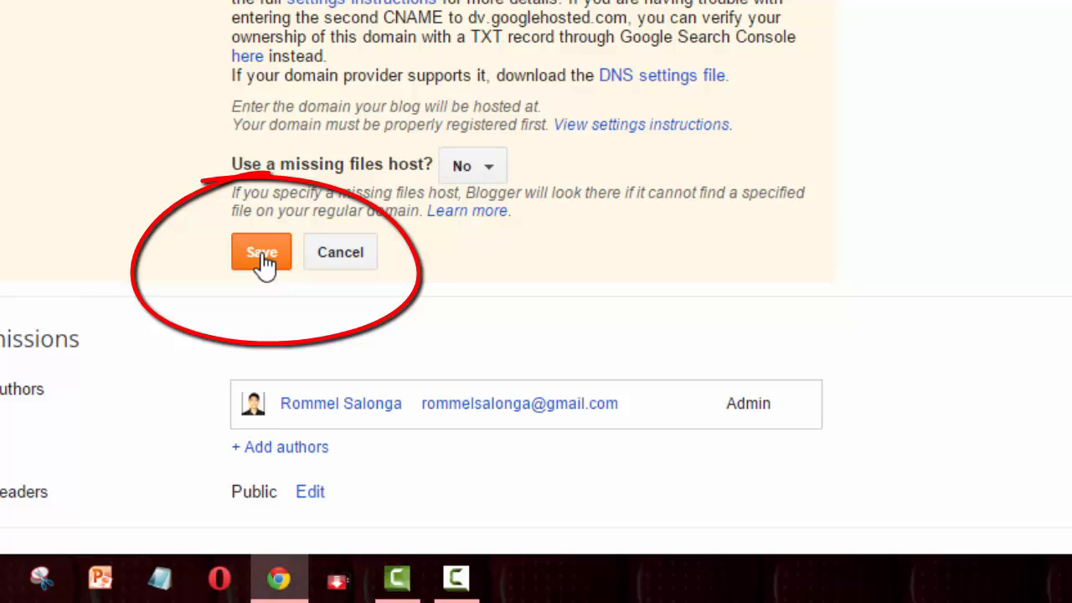
left_click(262, 256)
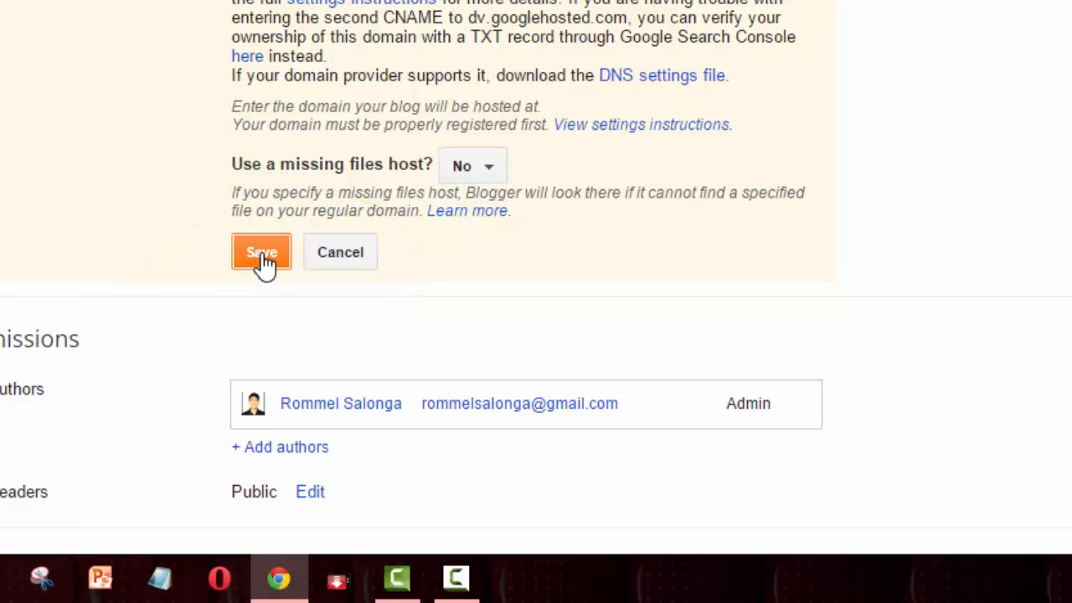